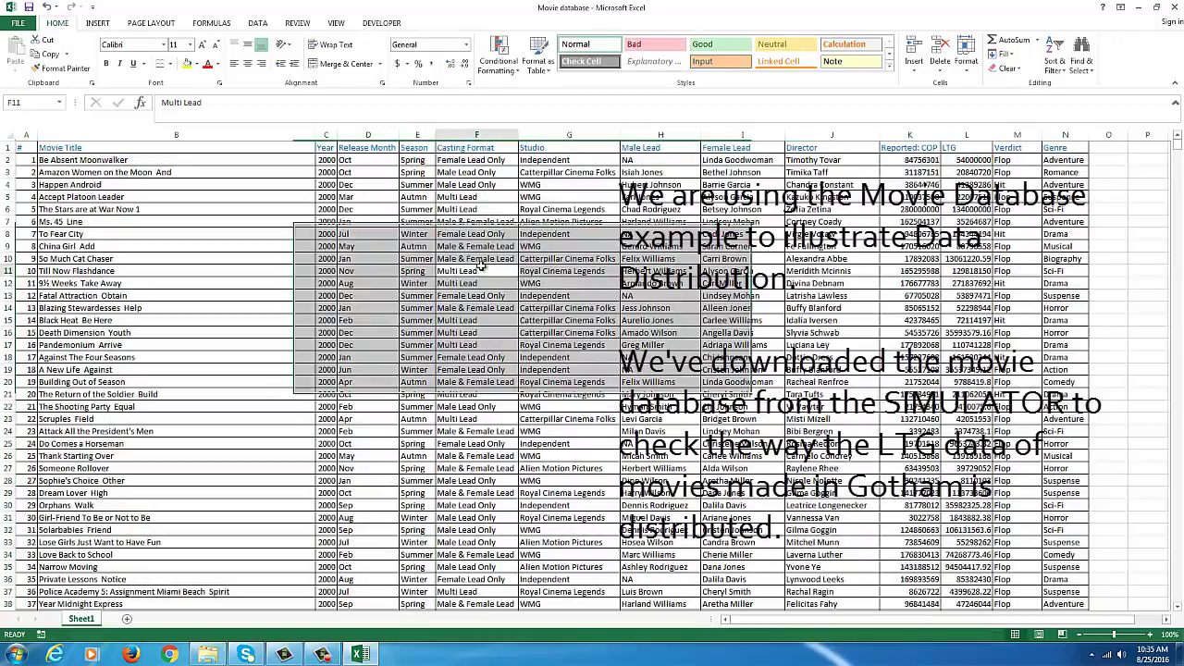
# Fill the LTG column with yellow and copy it into column A of a new sheet
pyautogui.click(967, 135)
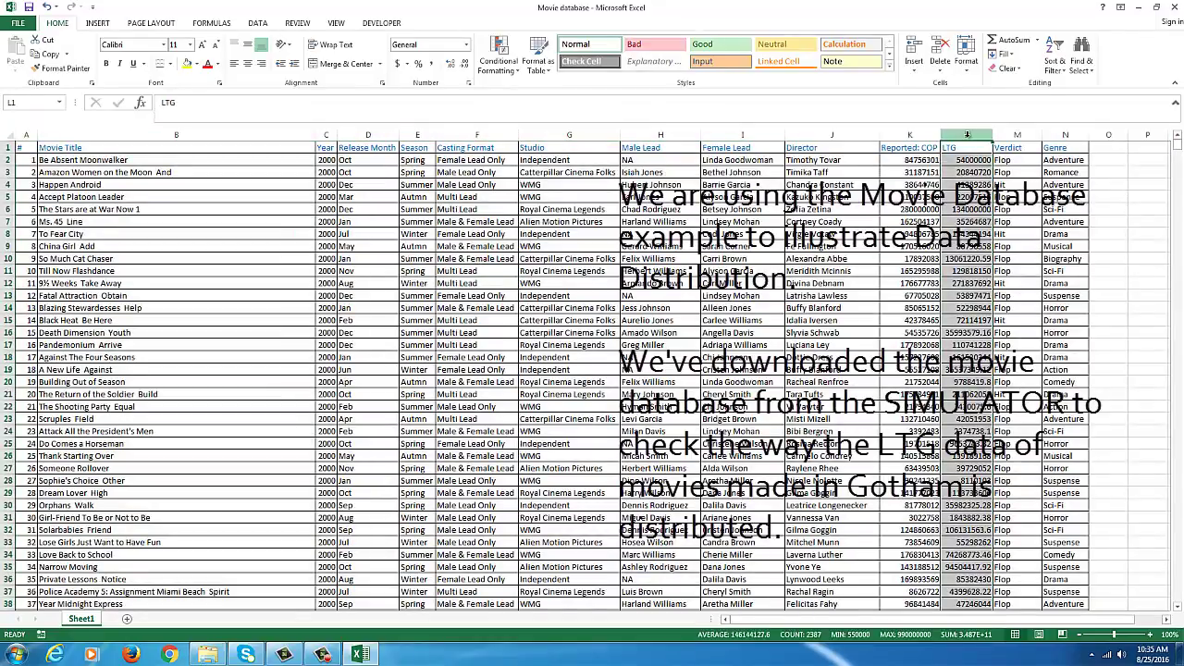
pyautogui.click(185, 69)
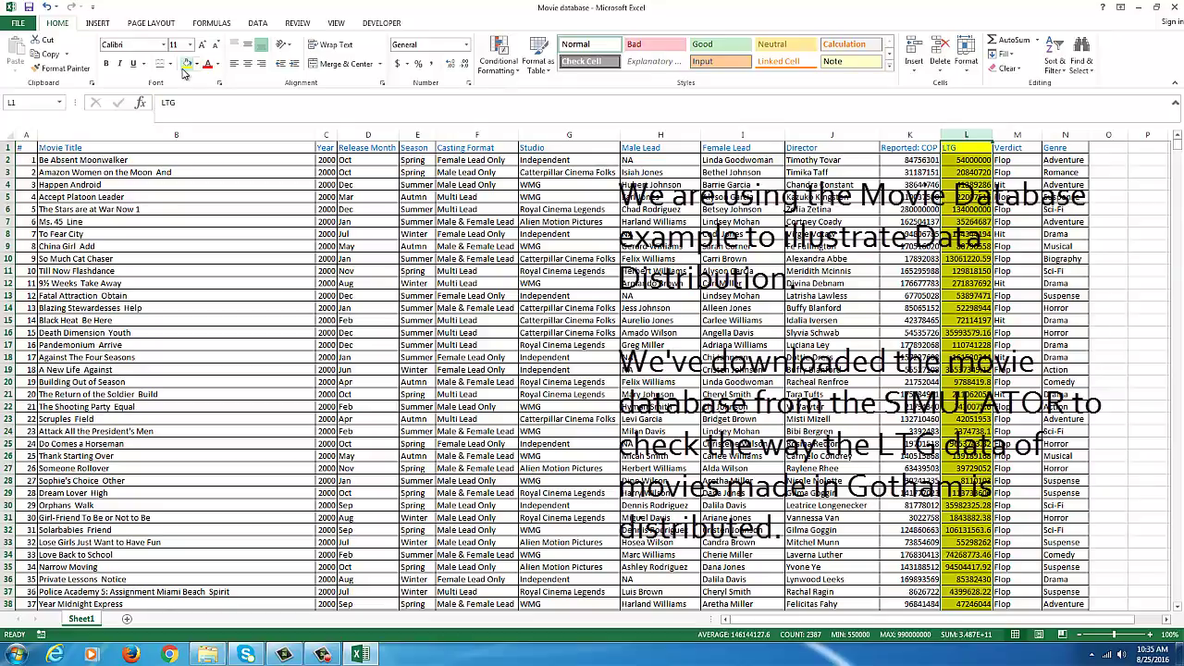
pyautogui.hotkey('ctrl', 'c')
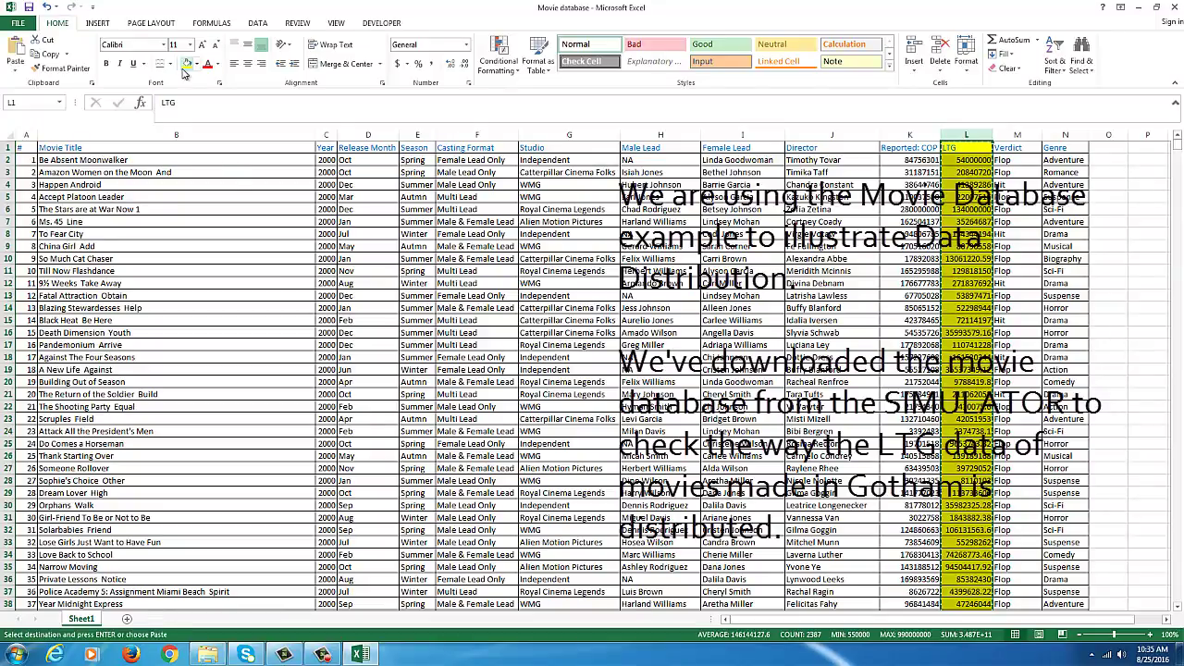
pyautogui.click(127, 618)
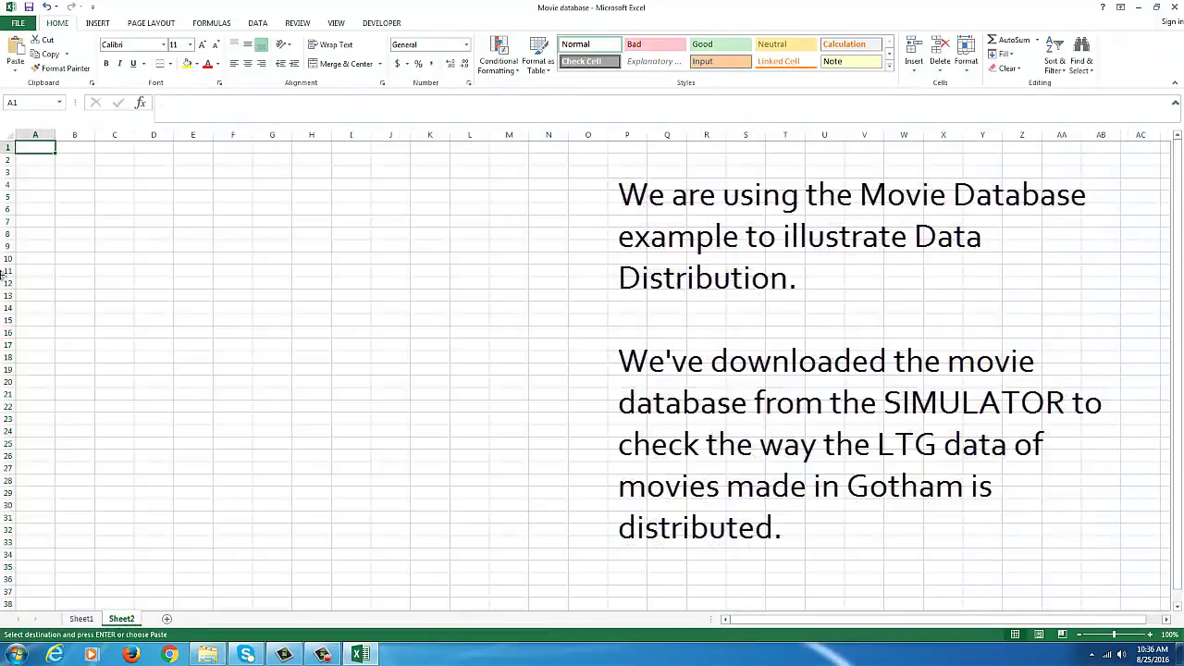
pyautogui.hotkey('ctrl', 'v')
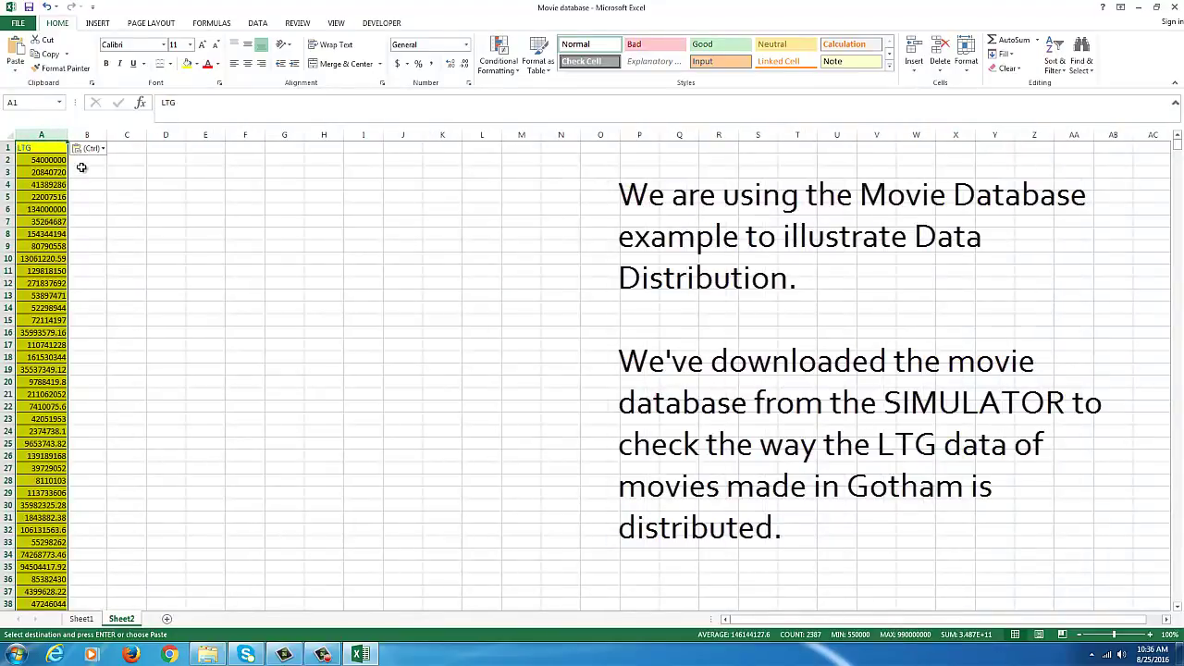
# Remove the fill from the pasted LTG column and fill only its header cell A1 with yellow
pyautogui.click(197, 64)
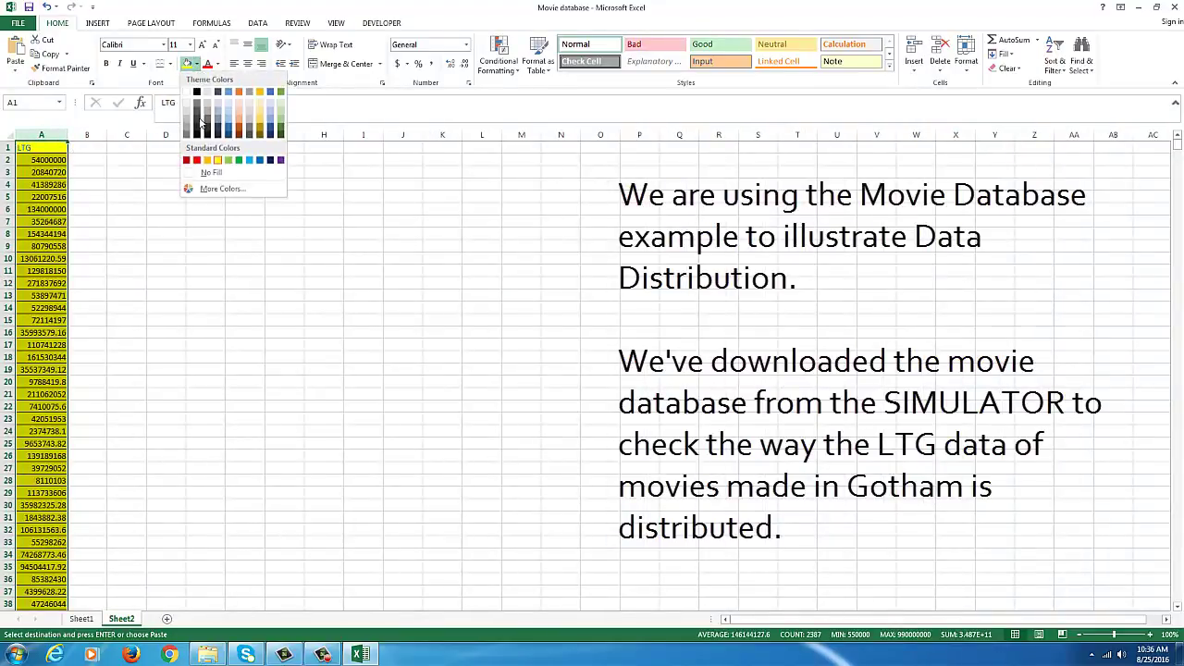
pyautogui.click(211, 172)
pyautogui.click(190, 245)
pyautogui.click(46, 149)
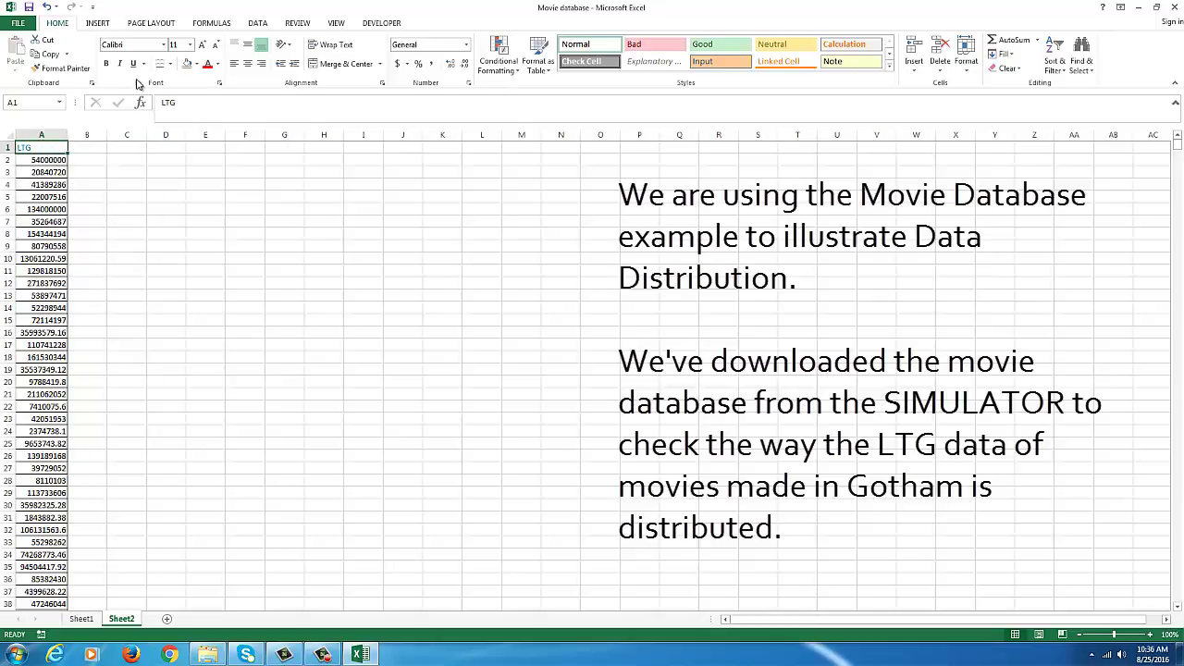
pyautogui.click(195, 65)
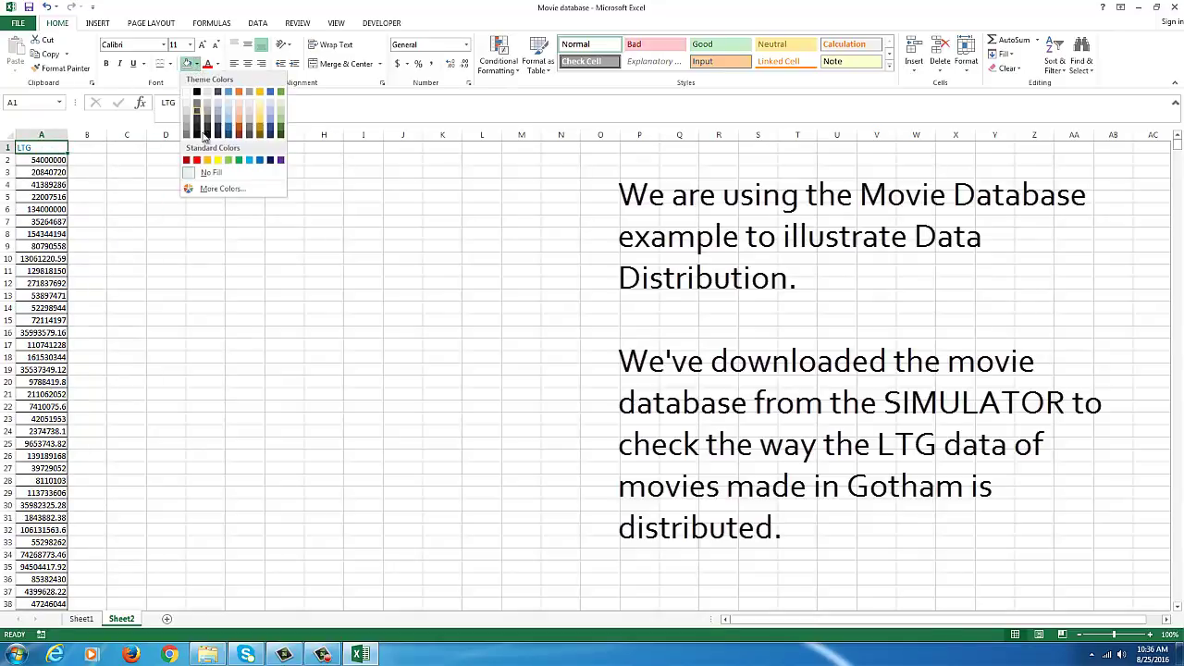
pyautogui.click(216, 163)
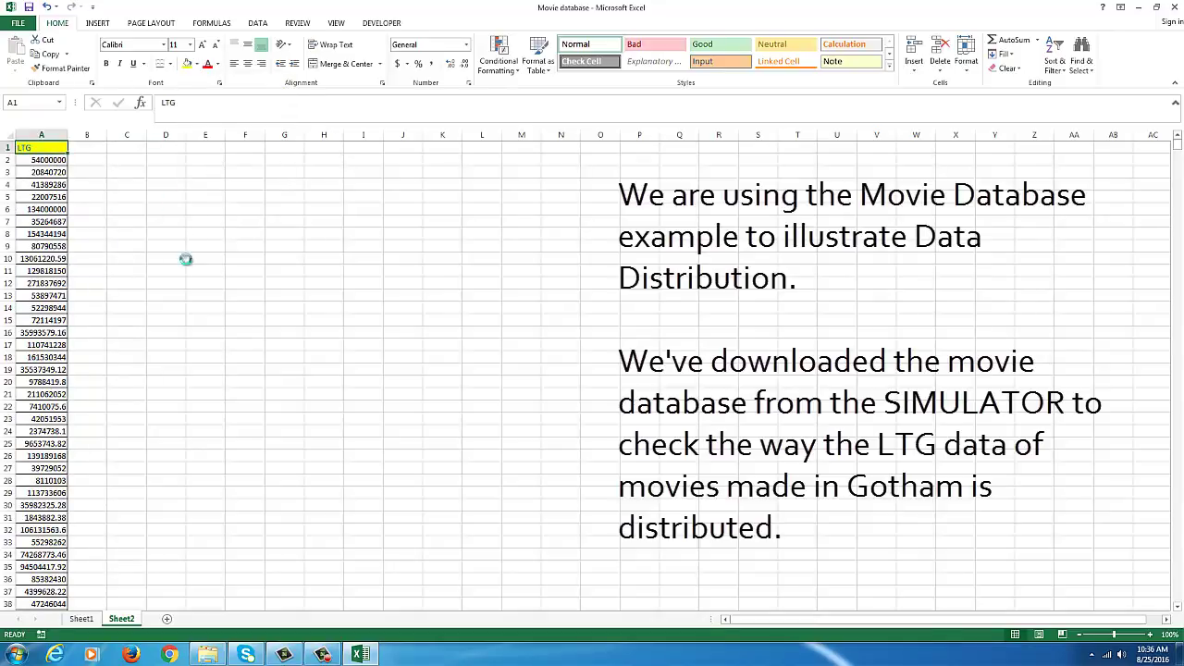
# Label cell C1 "Max" and calculate the maximum of the LTG values A2:A2387 in D1 with the MAX function
pyautogui.scroll(4, 185, 259)
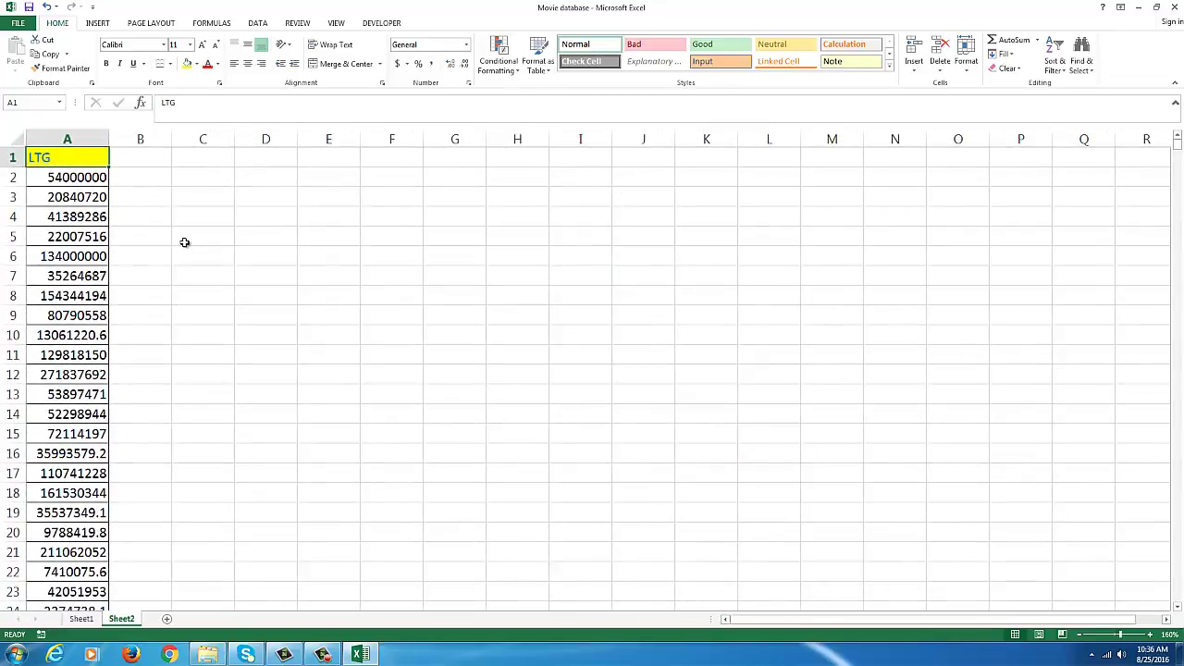
pyautogui.click(185, 242)
pyautogui.scroll(2, 281, 245)
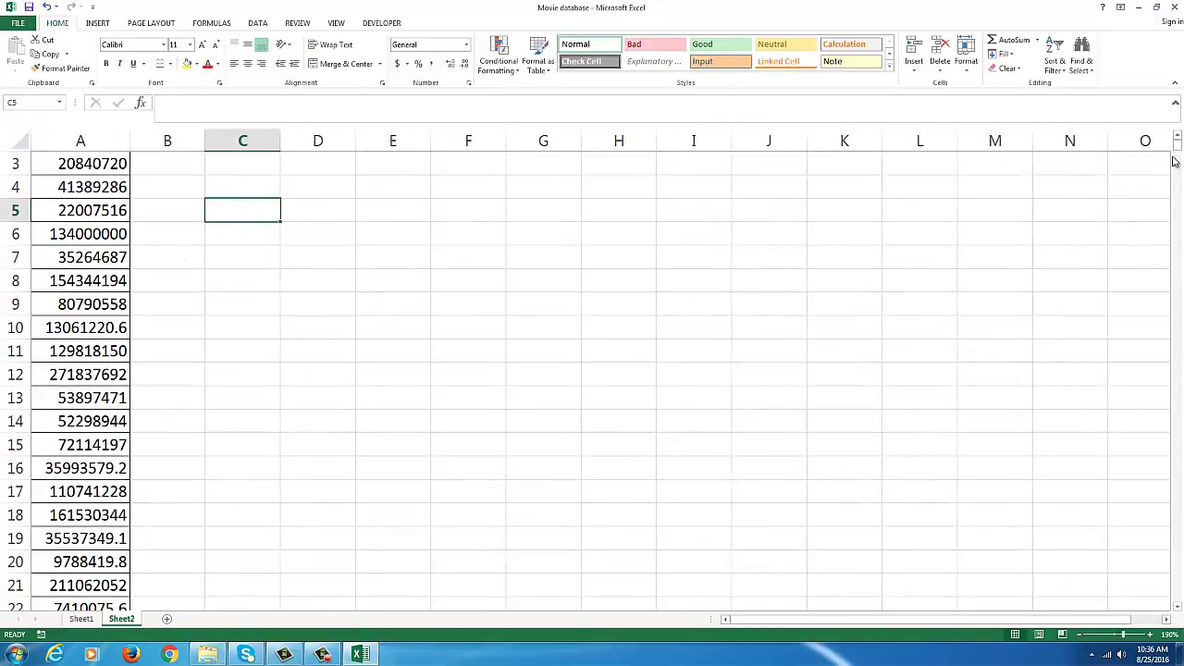
pyautogui.scroll(1, 1175, 150)
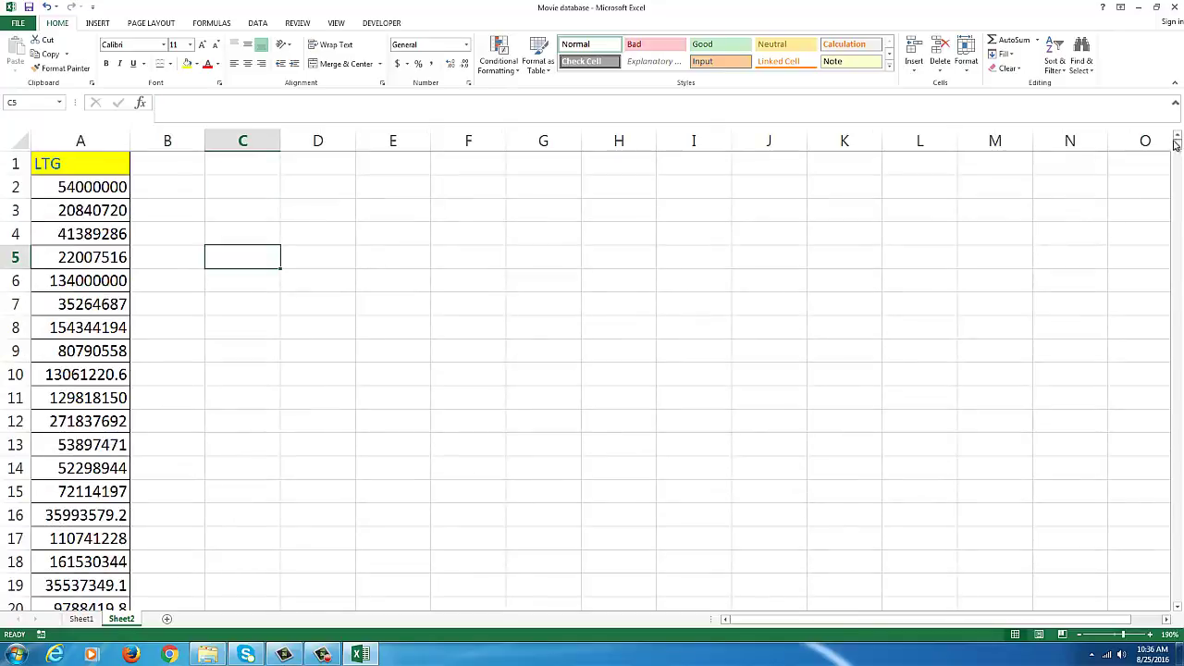
pyautogui.click(267, 167)
pyautogui.write('Max')
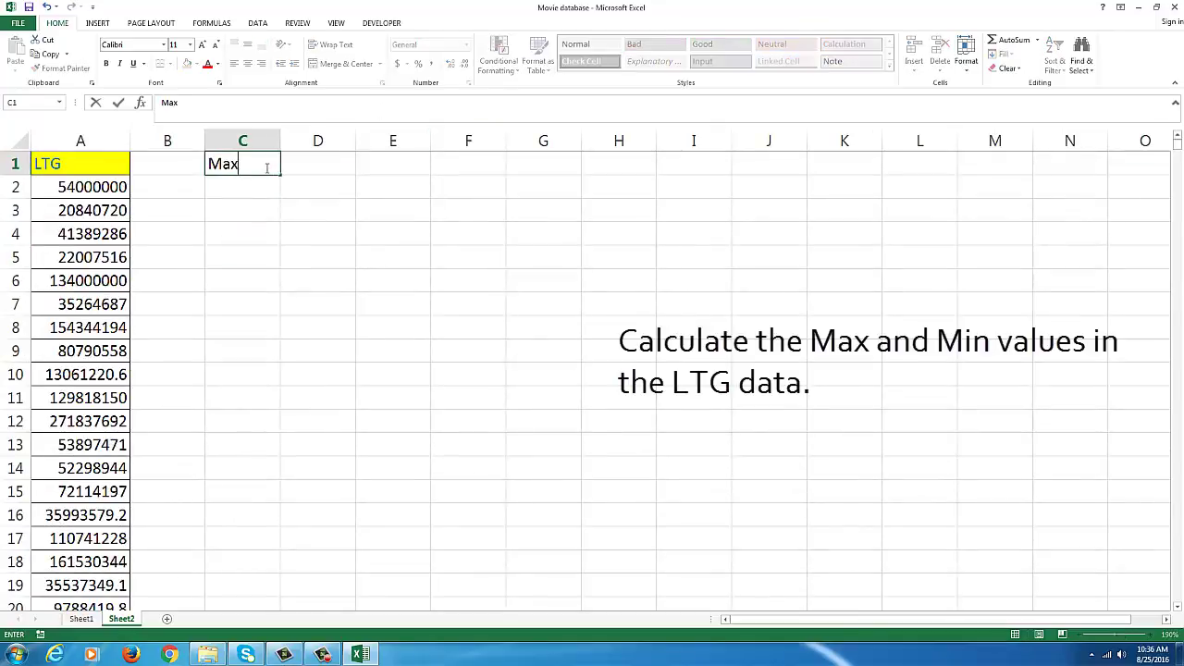
pyautogui.press('Tab')
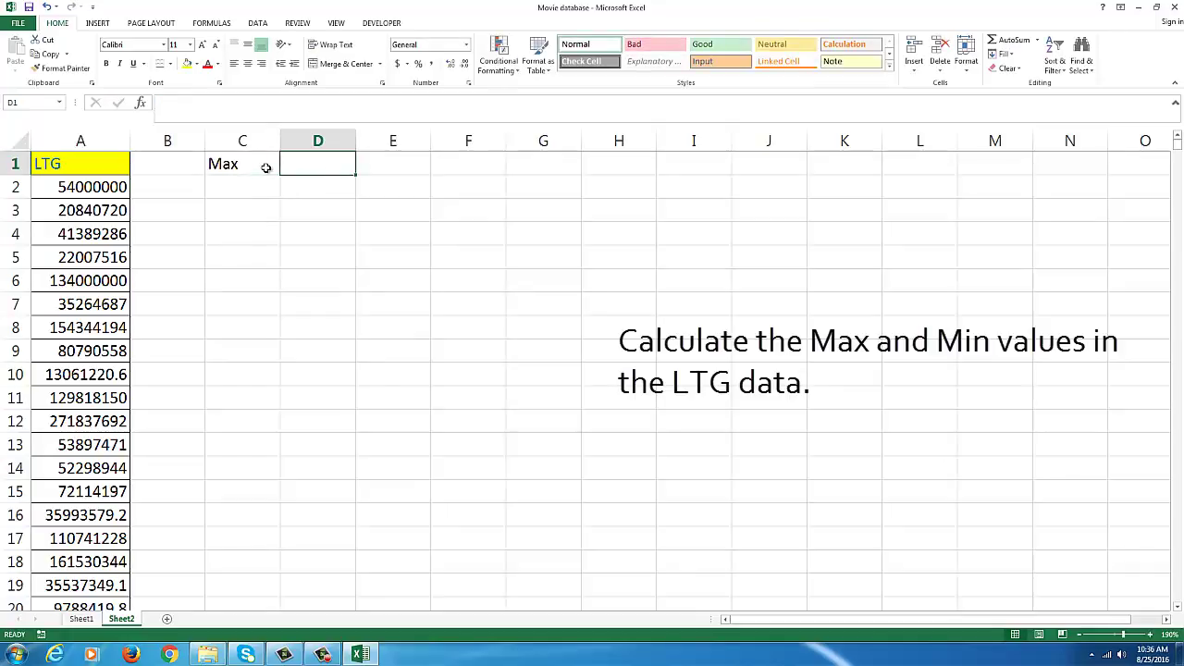
pyautogui.write('=ma')
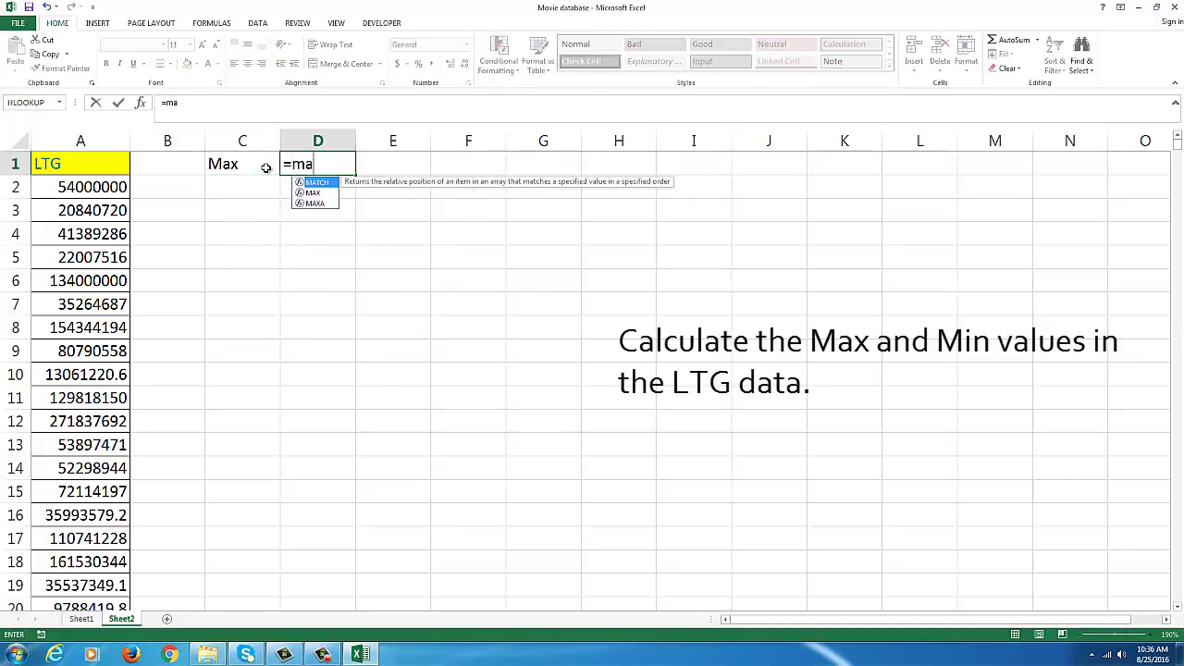
pyautogui.write('x(')
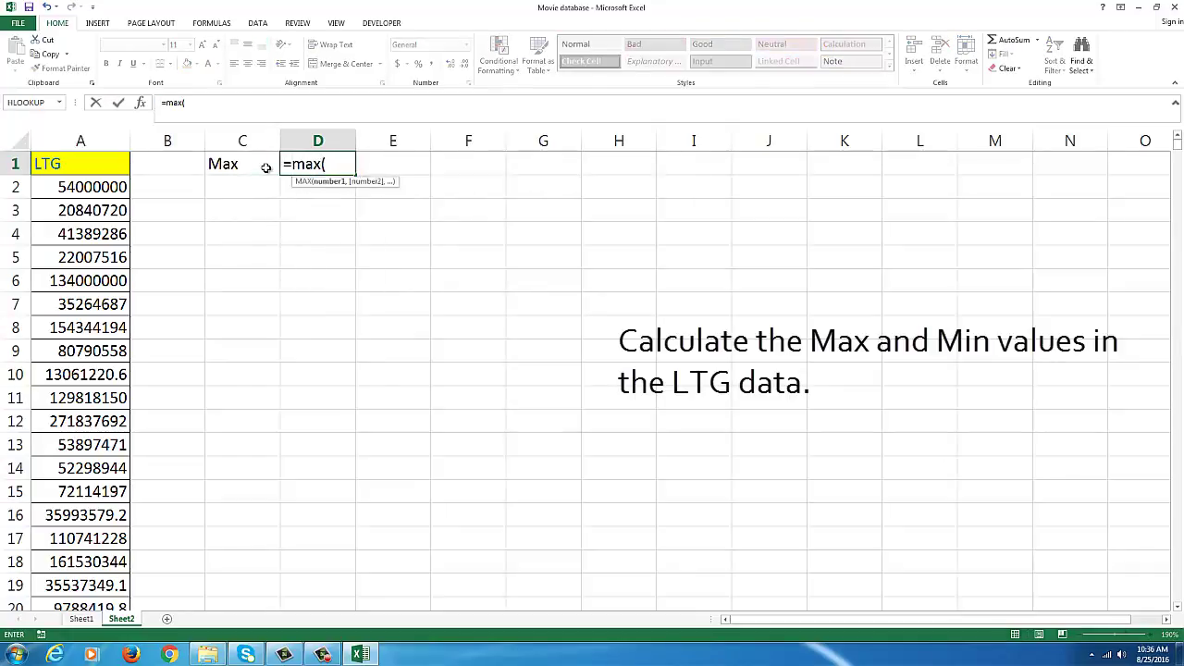
pyautogui.click(111, 185)
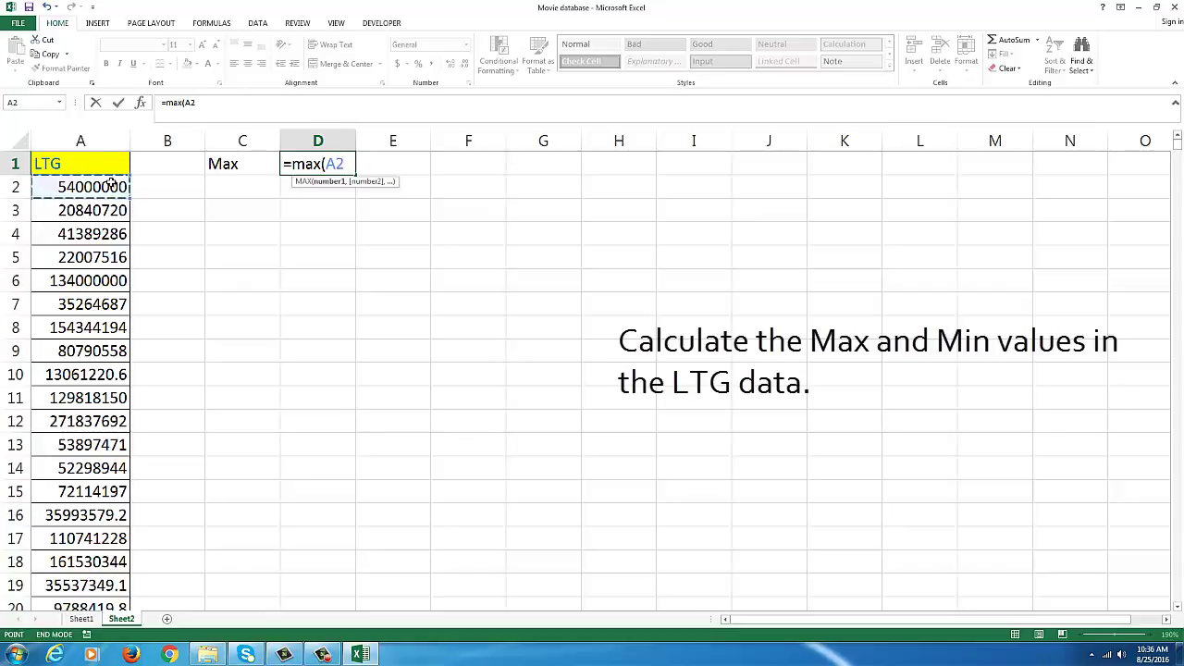
pyautogui.hotkey('ctrl', 'shift', 'Down')
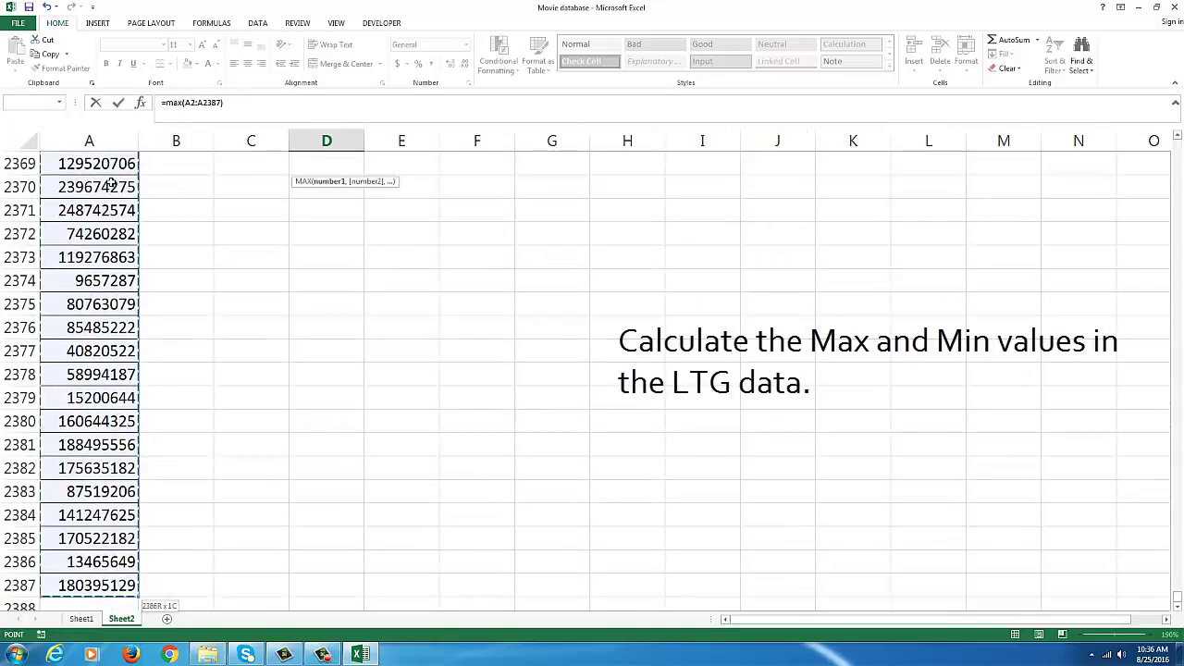
pyautogui.press('Return')
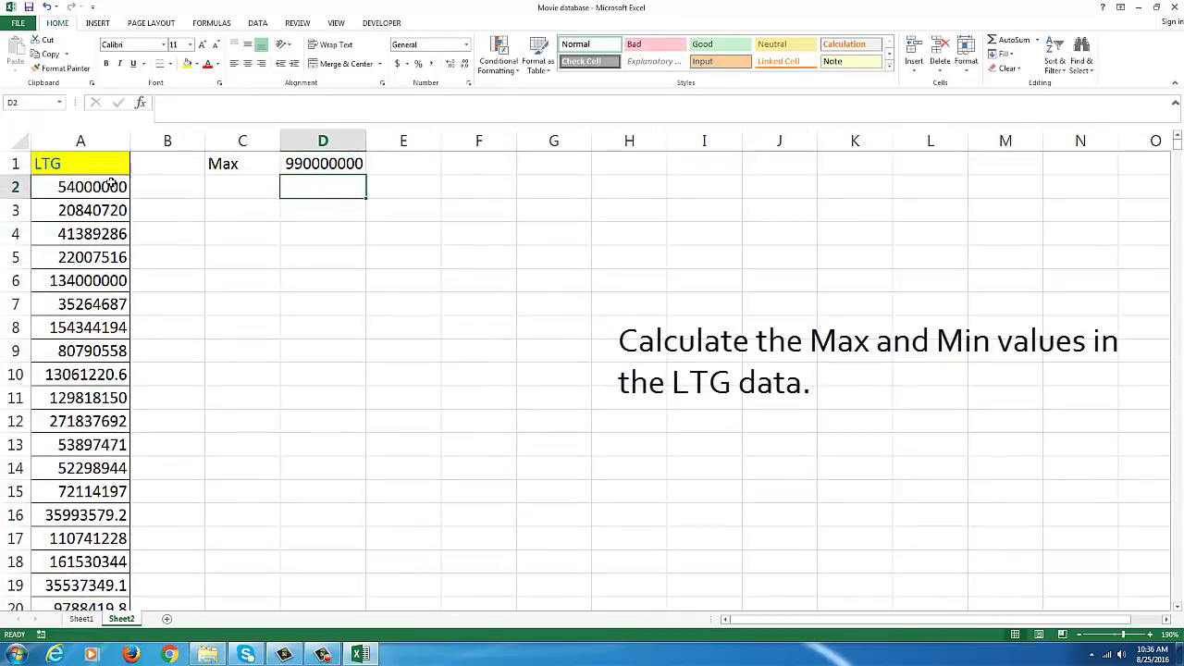
# Label cell C2 "Min" and calculate the minimum of the LTG values A2:A2387 in D2 with the MIN function
pyautogui.press('Left')
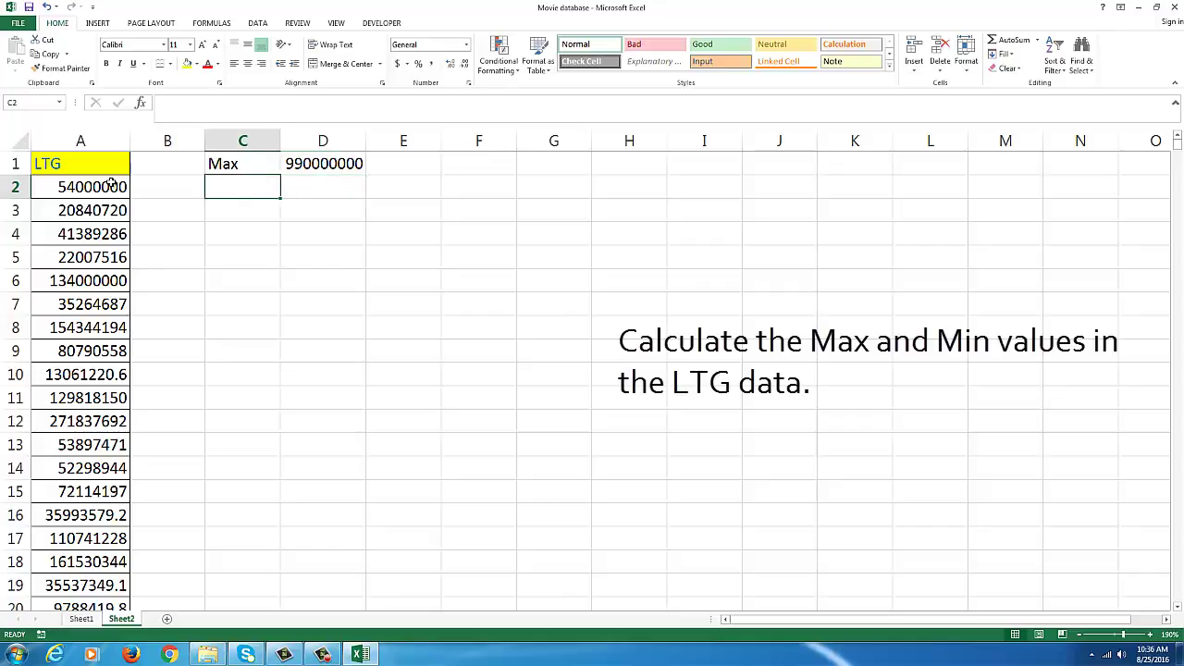
pyautogui.write('Min')
pyautogui.press('Right')
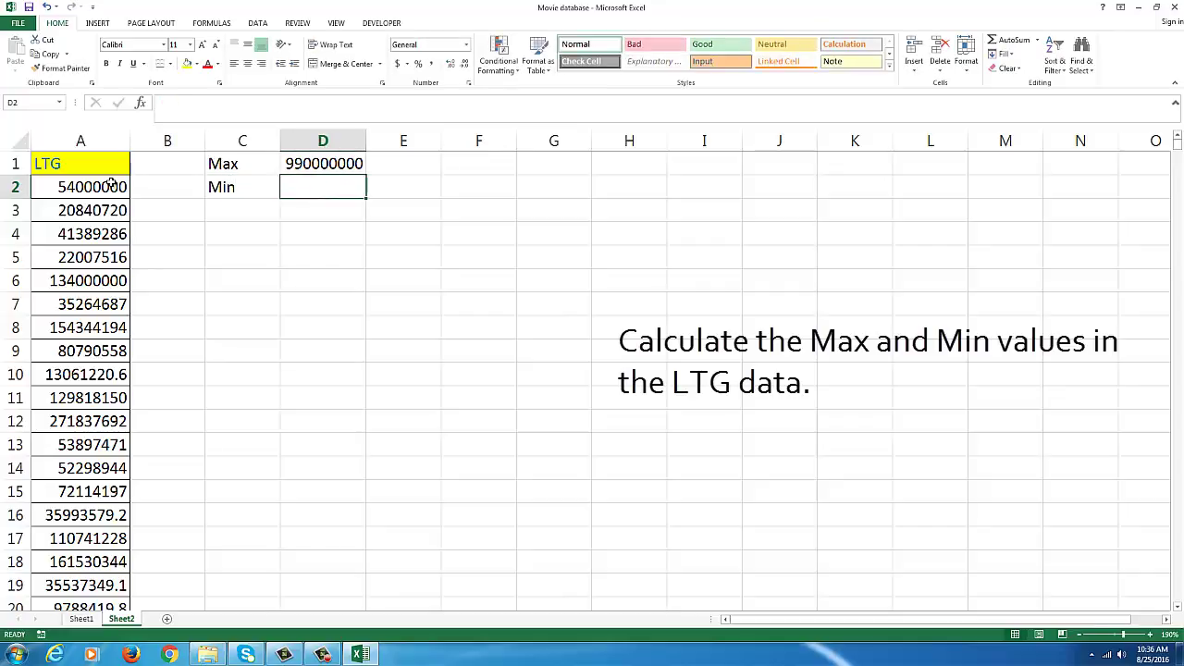
pyautogui.write('=min(')
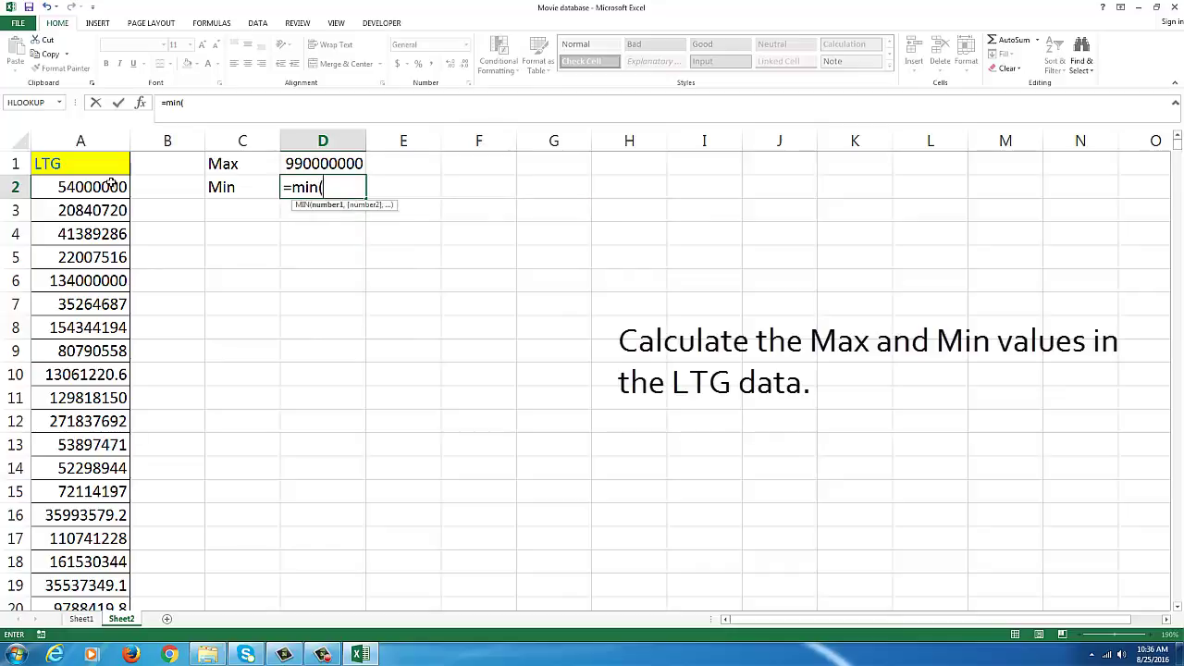
pyautogui.click(100, 188)
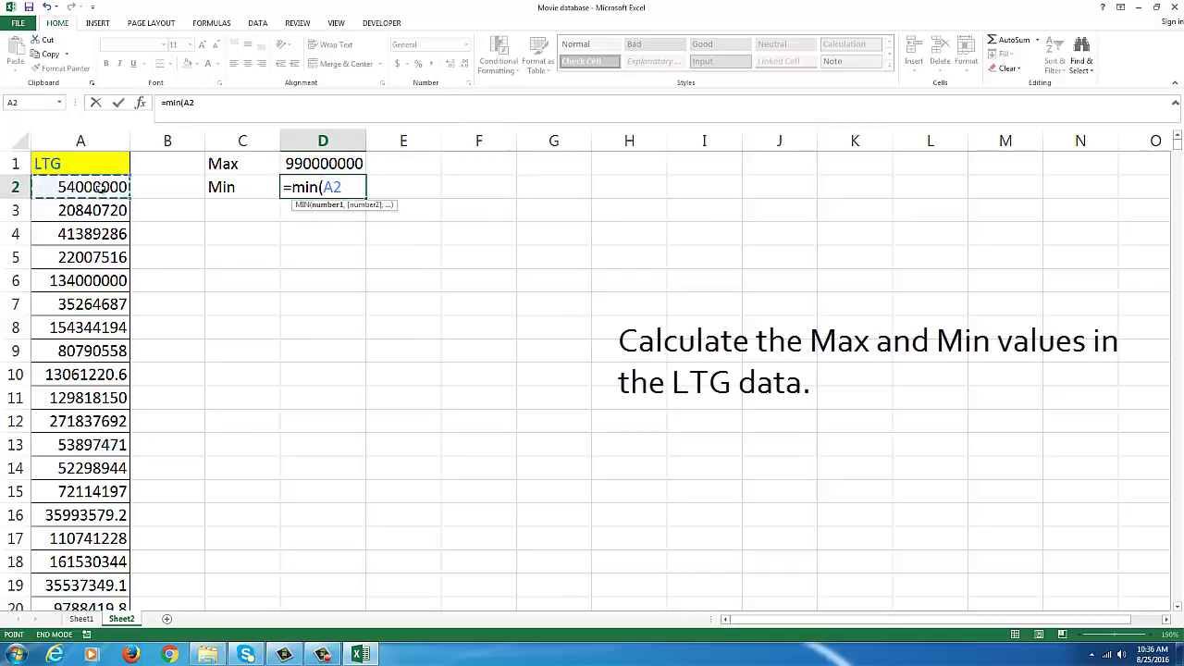
pyautogui.hotkey('ctrl', 'shift', 'Down')
pyautogui.write(')')
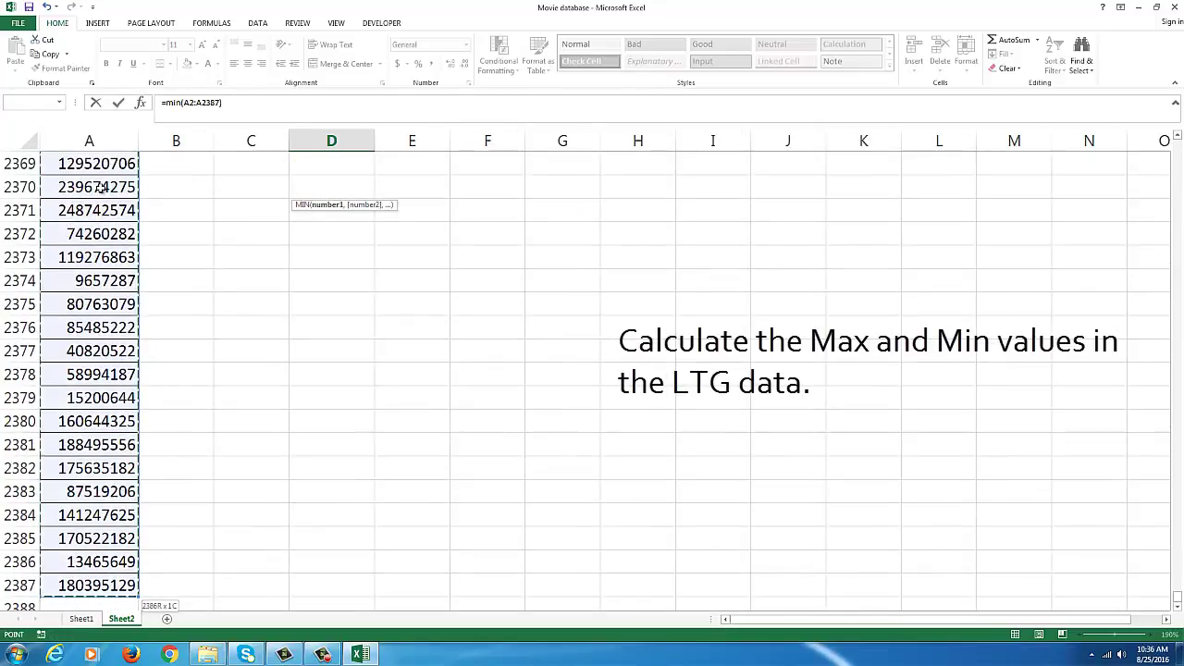
pyautogui.press('Return')
# Label cell C3 "Range" and calculate the range in D3 with the formula =D1-D2
pyautogui.scroll(1, 218, 201)
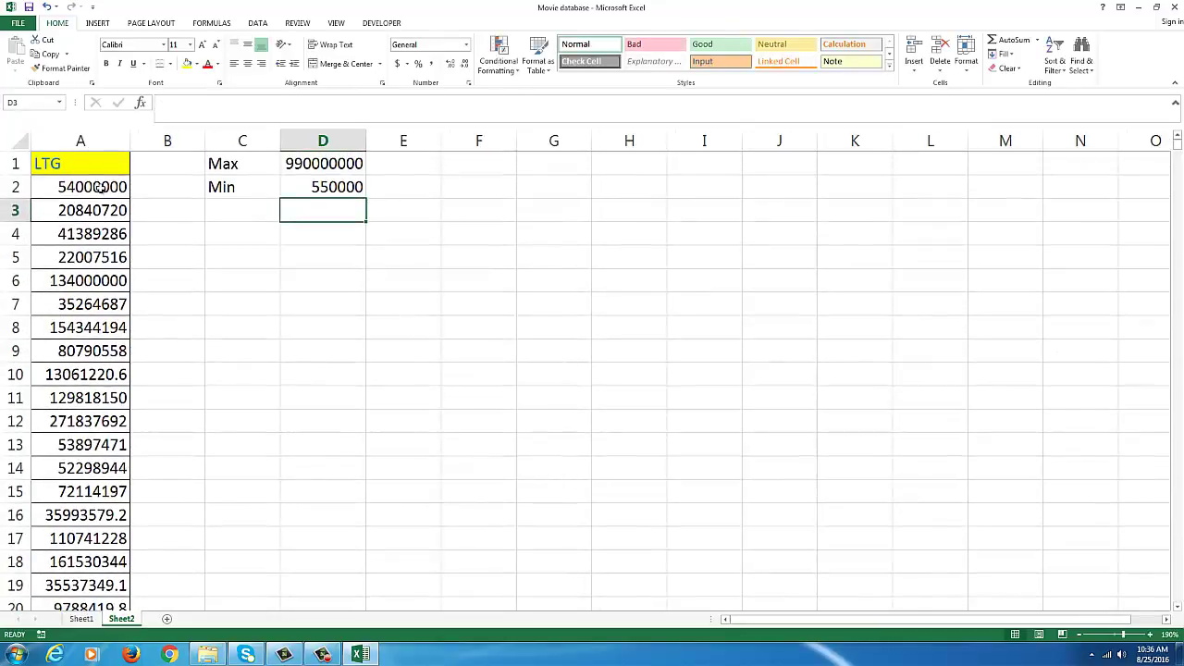
pyautogui.click(227, 203)
pyautogui.write('Range')
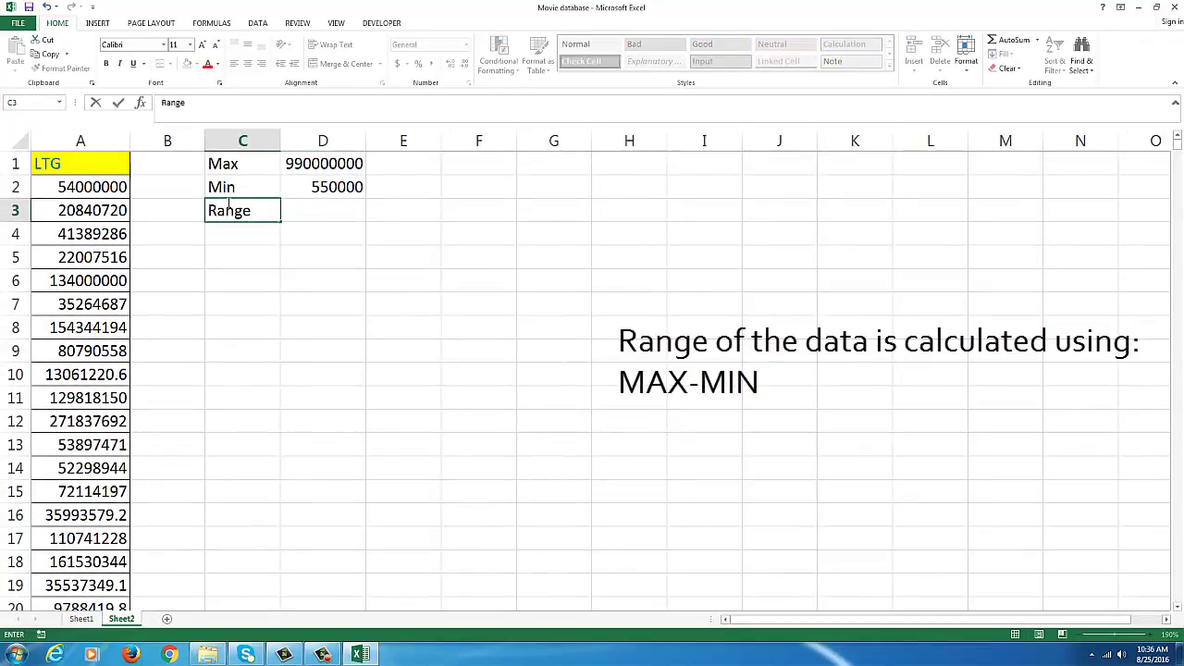
pyautogui.press('Tab')
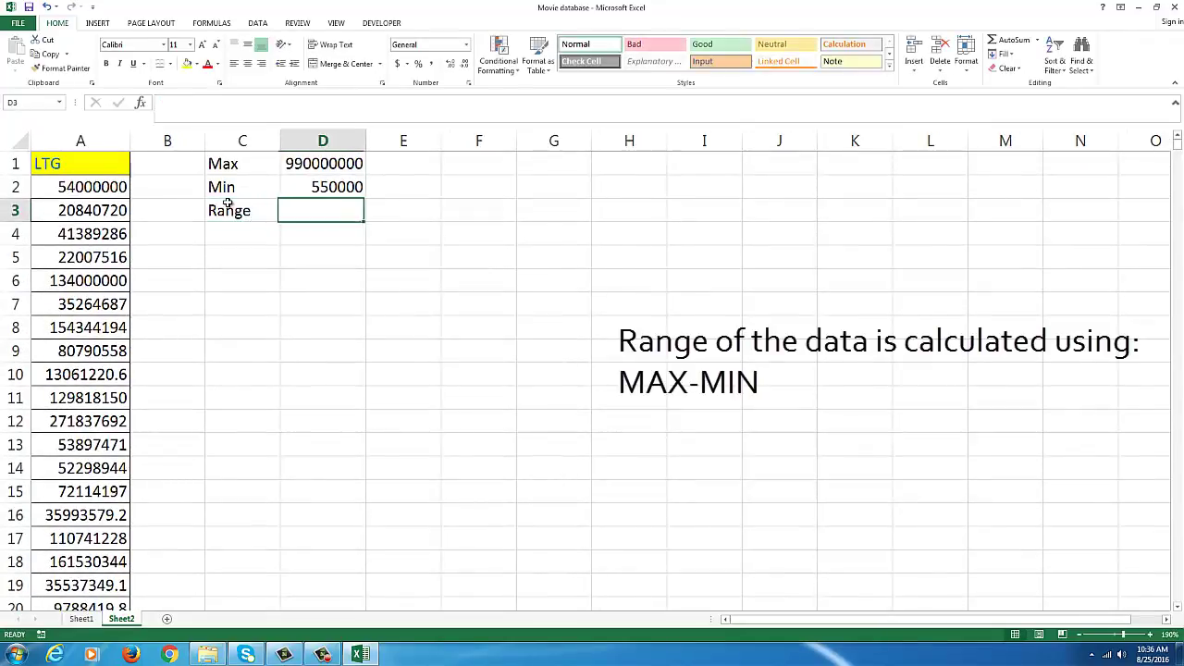
pyautogui.write('=')
pyautogui.press('Up')
pyautogui.press('Up')
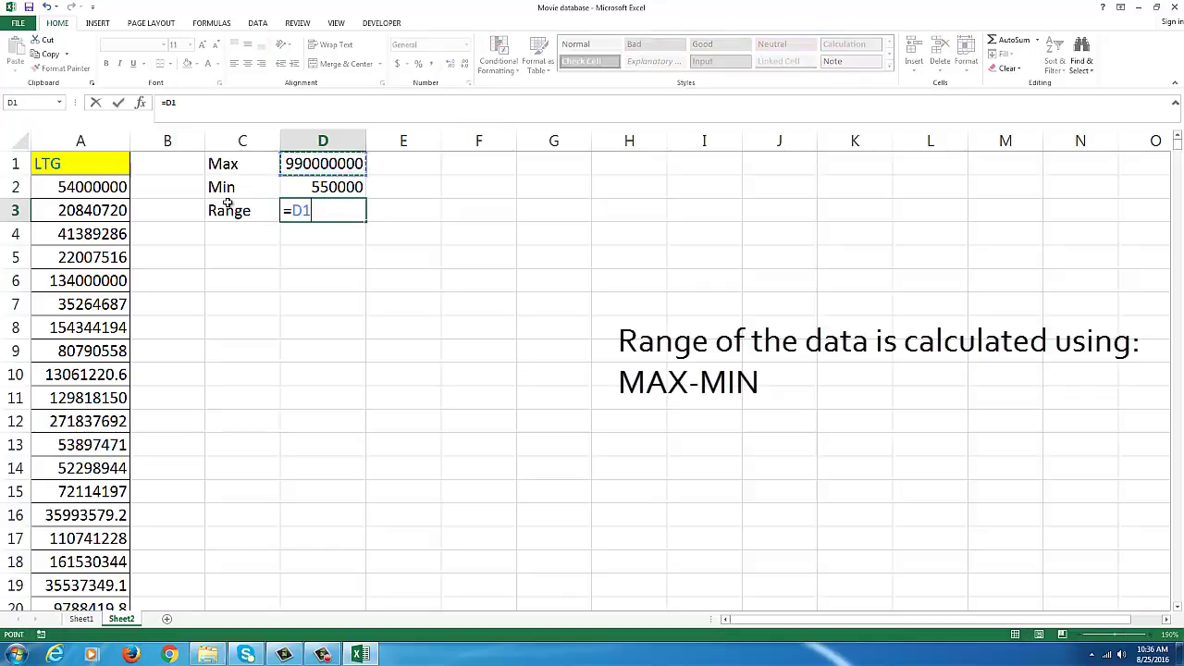
pyautogui.write('-')
pyautogui.press('Up')
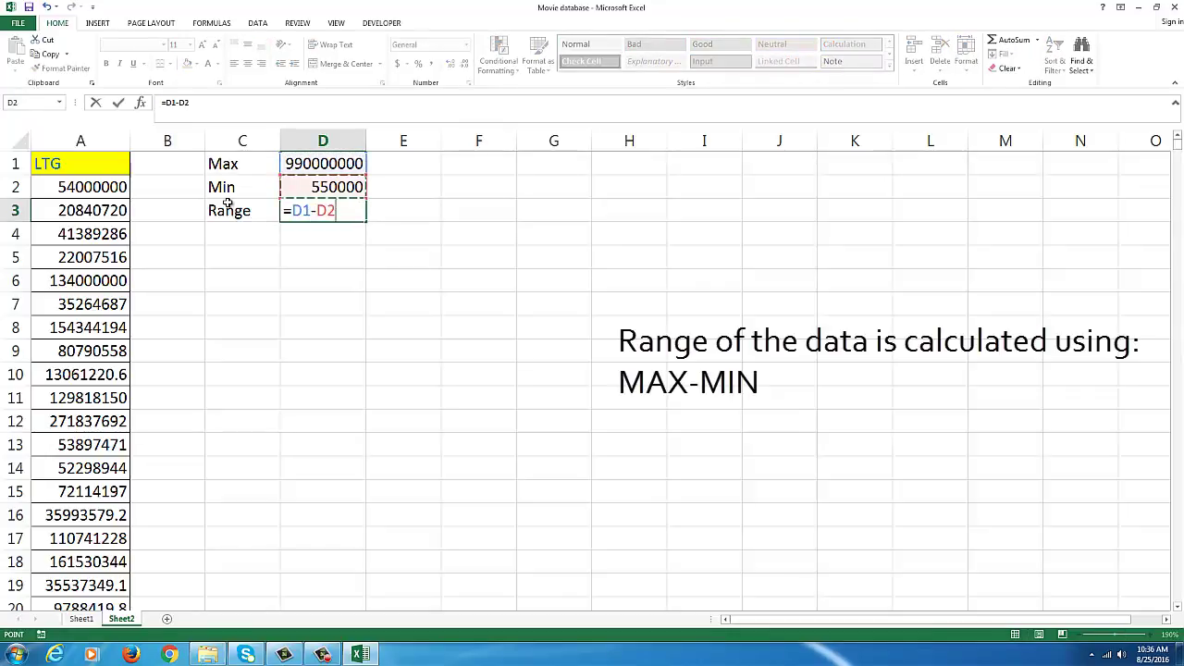
pyautogui.press('Return')
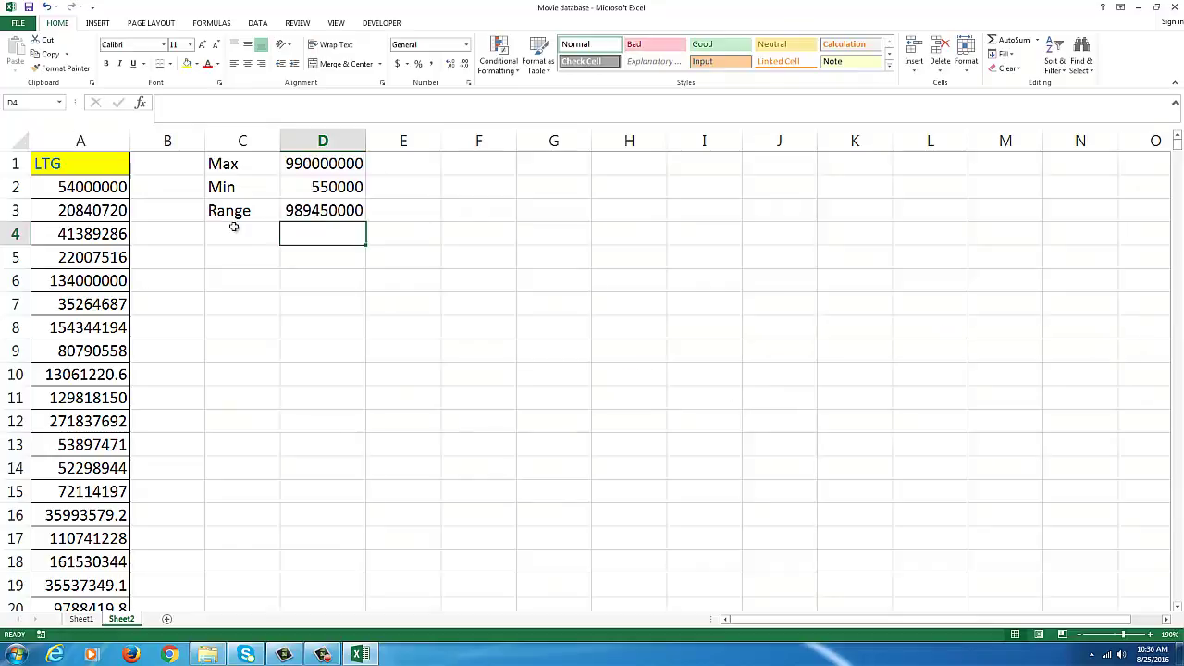
# Label cell C4 "Classinterval (10)" and autofit column C to the label's width
pyautogui.click(234, 236)
pyautogui.write('Cla')
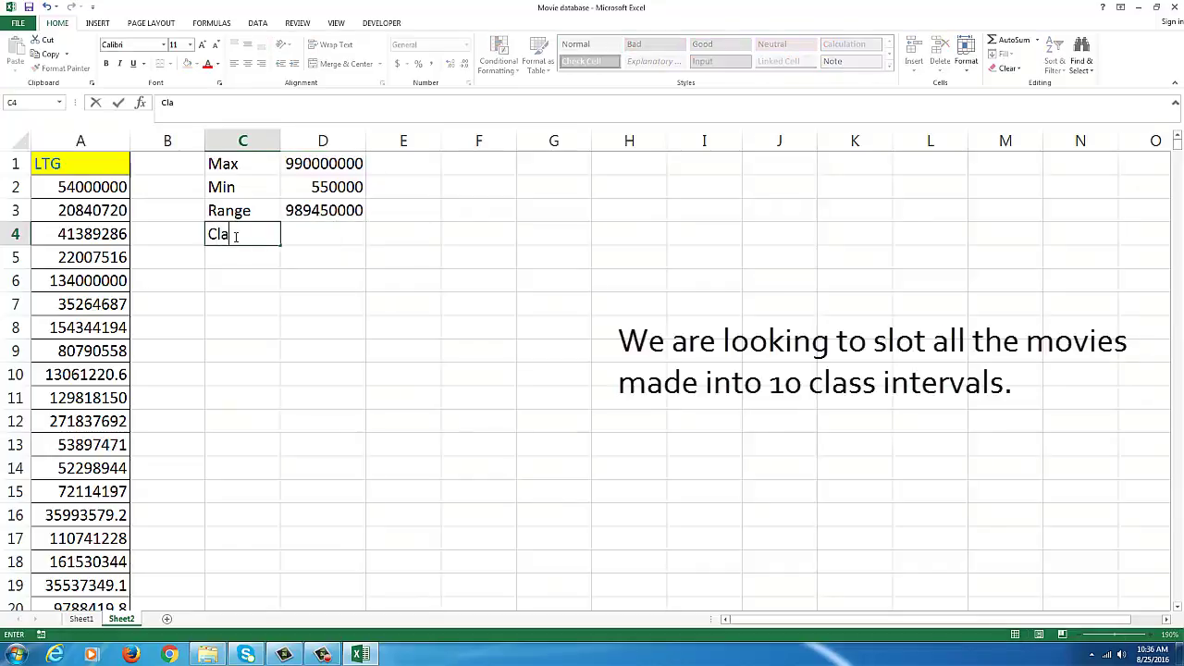
pyautogui.write('ssinter')
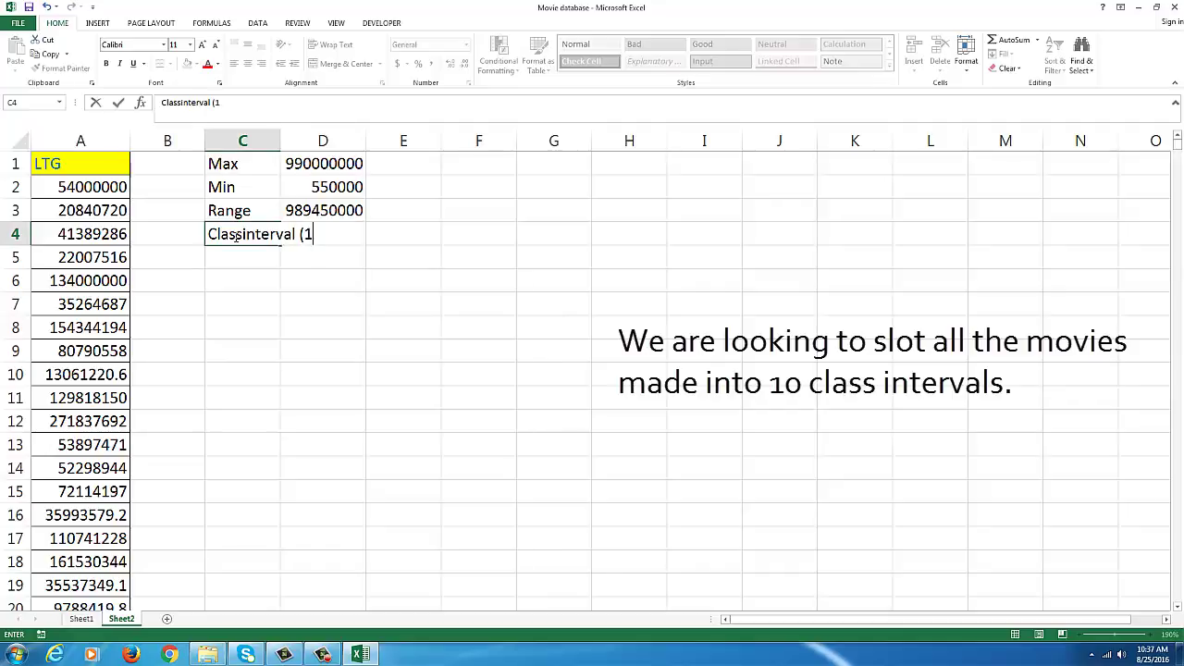
pyautogui.press('Return')
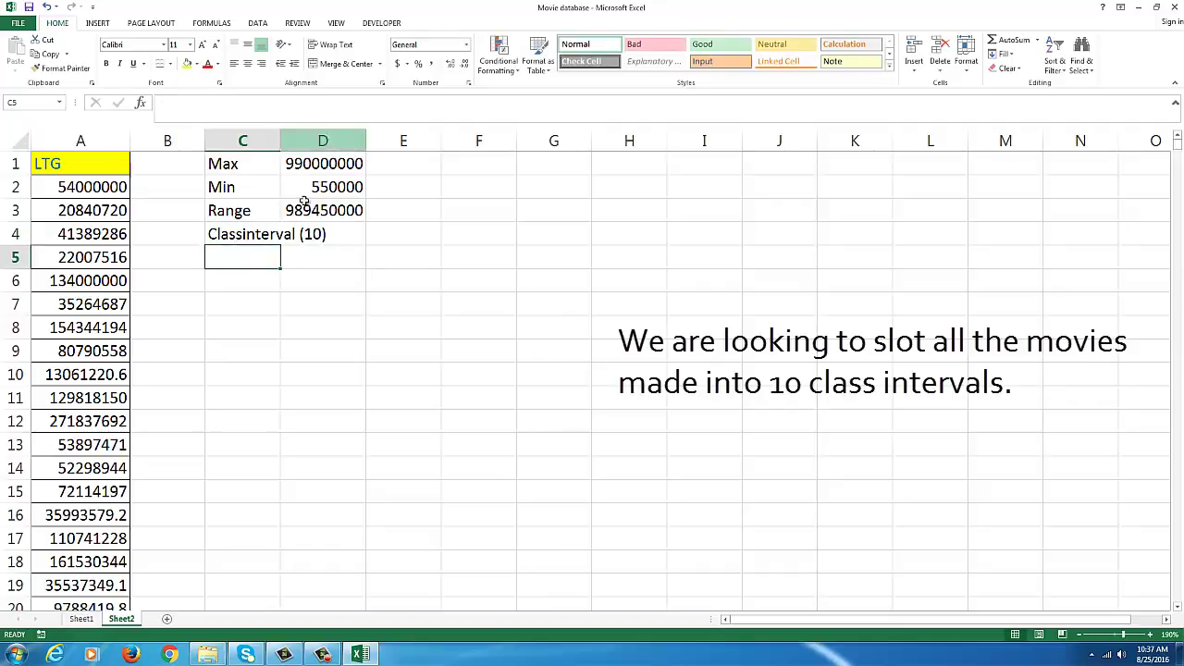
pyautogui.doubleClick(280, 144)
# Calculate the class interval size in D4 with the formula =D3/10
pyautogui.click(368, 237)
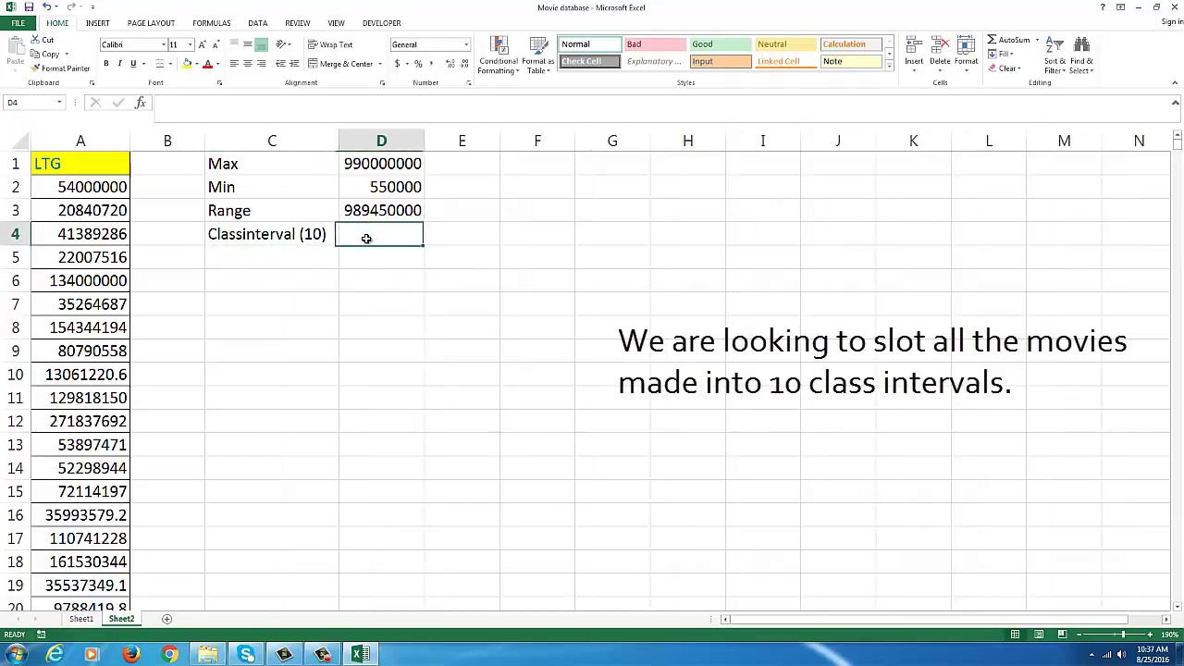
pyautogui.write('=')
pyautogui.press('Up')
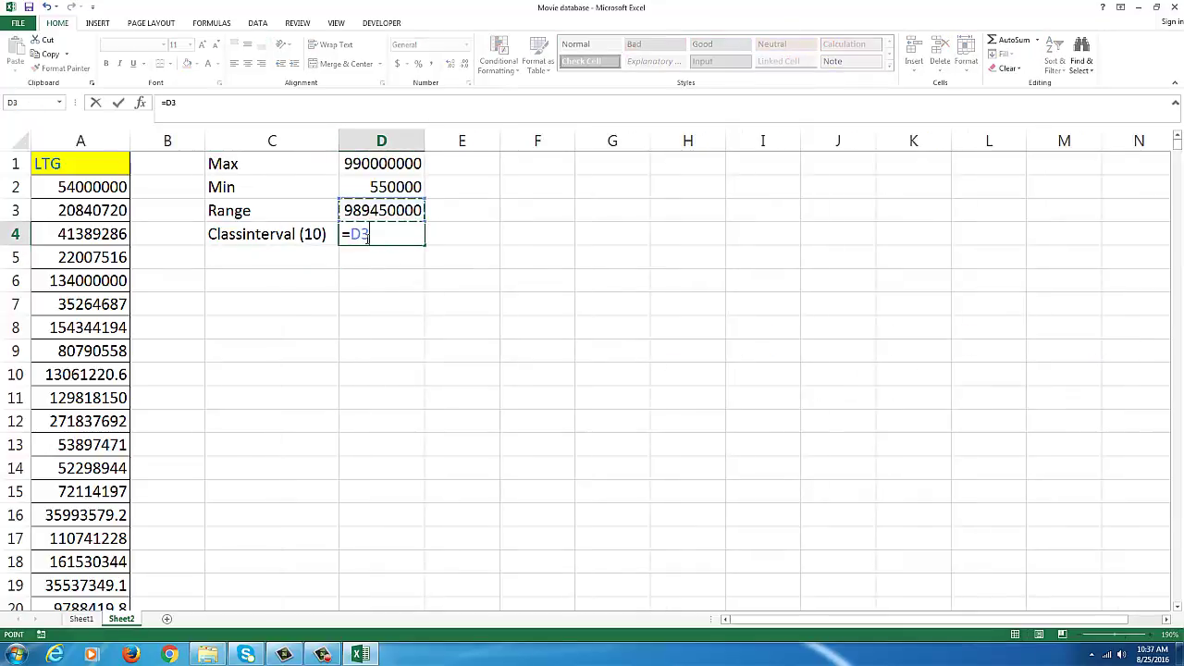
pyautogui.write('/10')
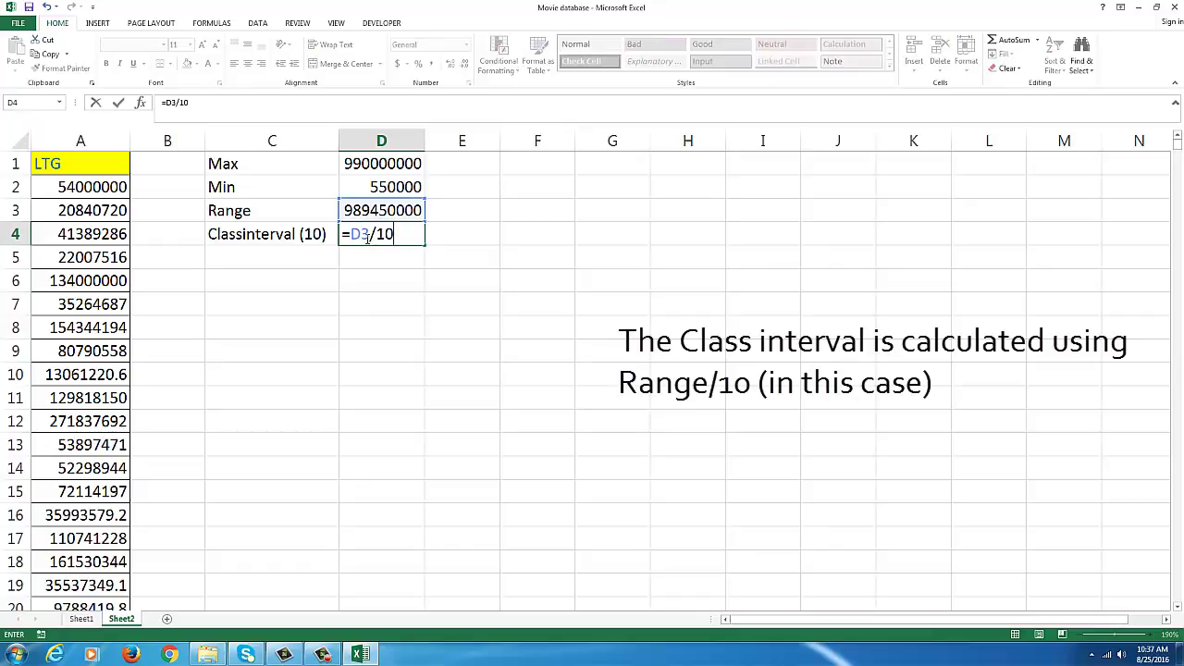
pyautogui.press('Return')
# Number the first class limit 1 in C6 and link D6 to the minimum with the formula =D2
pyautogui.click(294, 288)
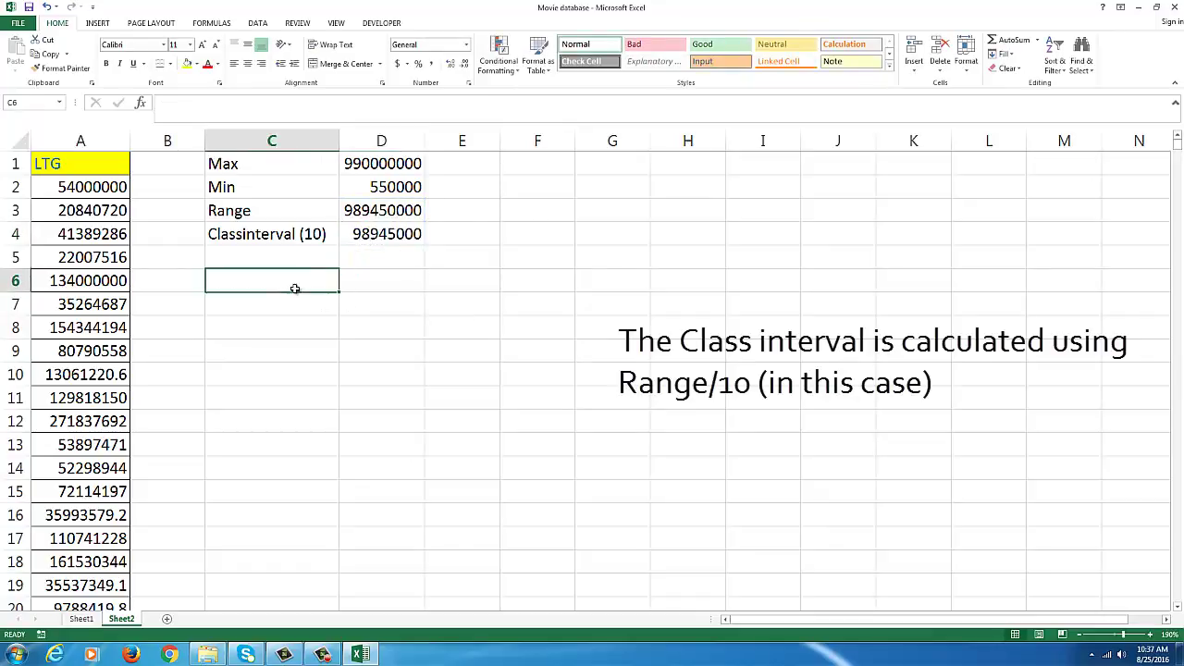
pyautogui.write('1')
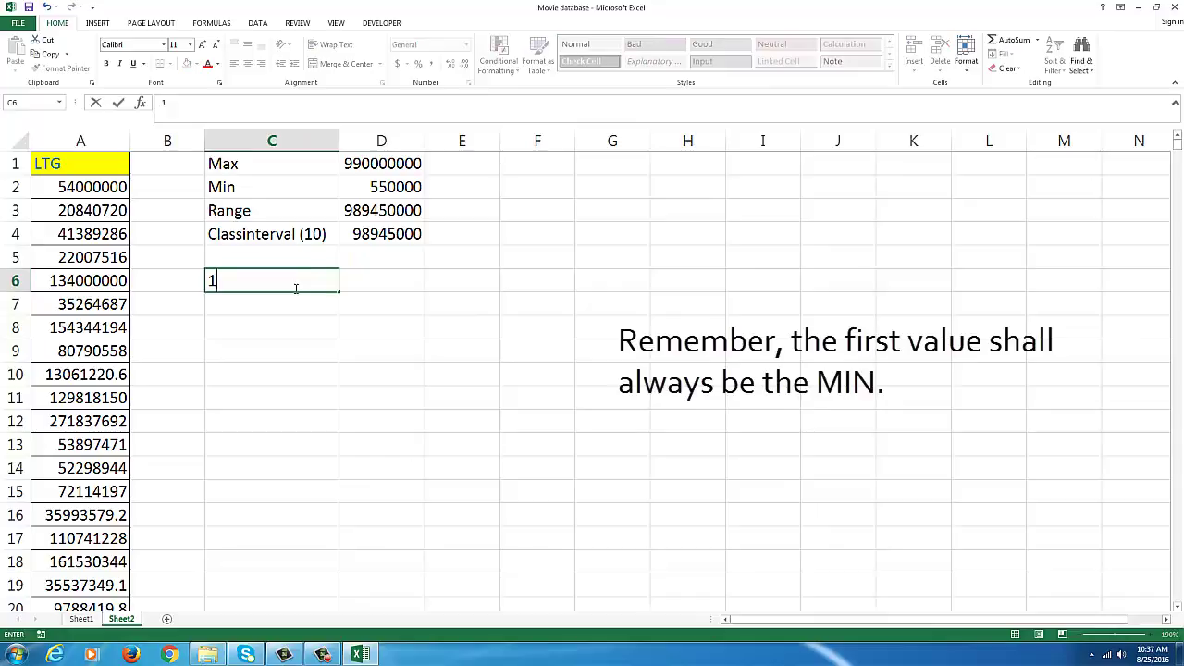
pyautogui.press('Return')
pyautogui.click(294, 289)
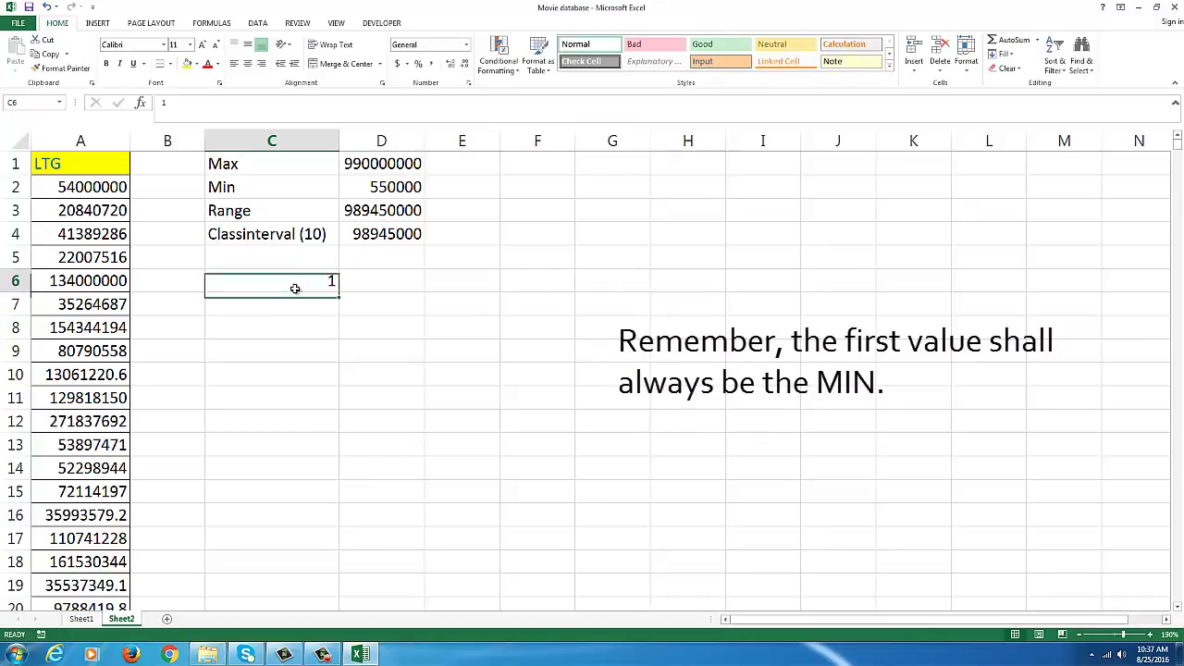
pyautogui.press('Right')
pyautogui.write('=')
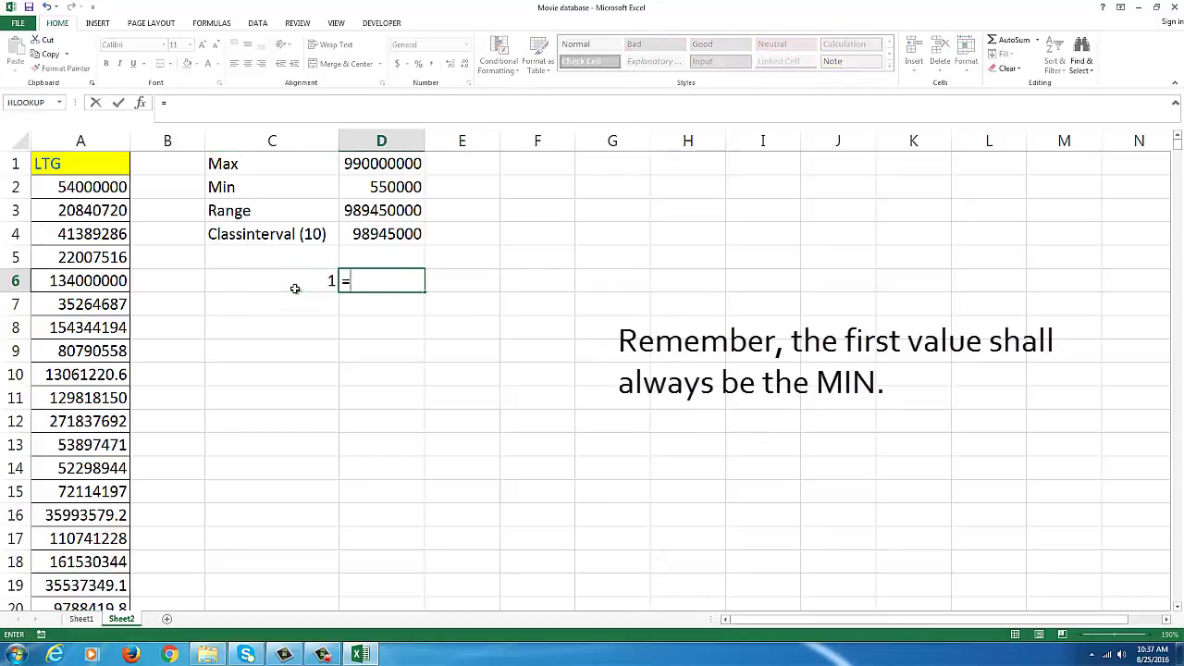
pyautogui.click(361, 188)
pyautogui.press('Return')
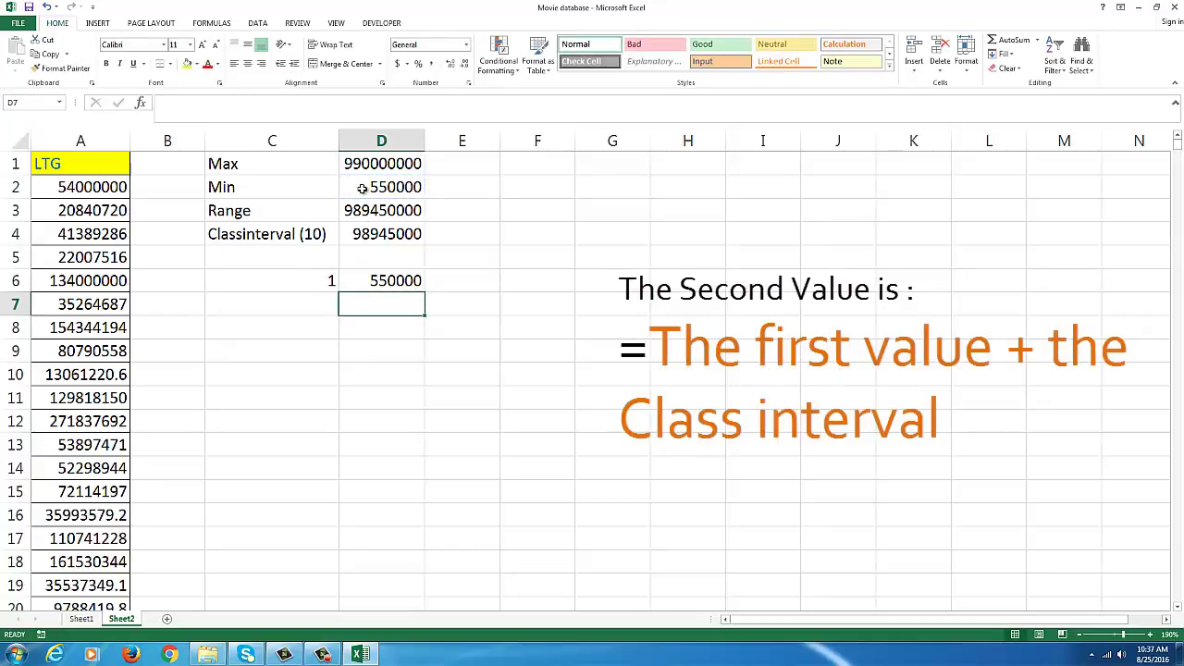
# Number the second class limit 2 in C7 and calculate it in D7 with the formula =D6+D4
pyautogui.click(313, 303)
pyautogui.write('2')
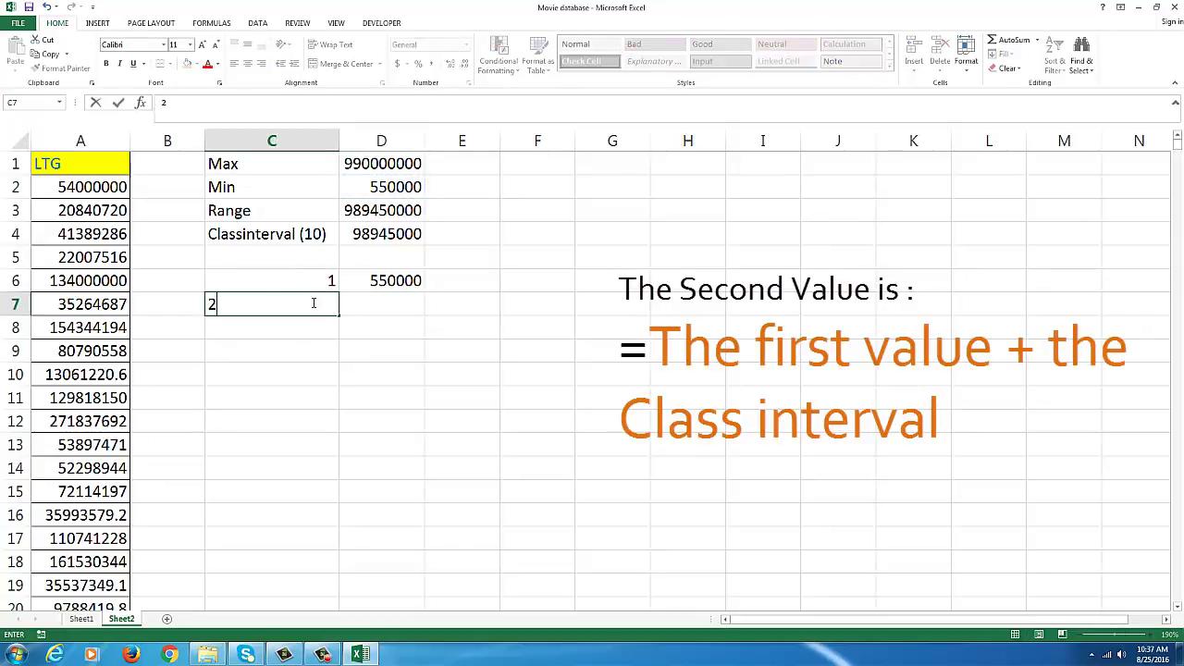
pyautogui.press('Tab')
pyautogui.write('=')
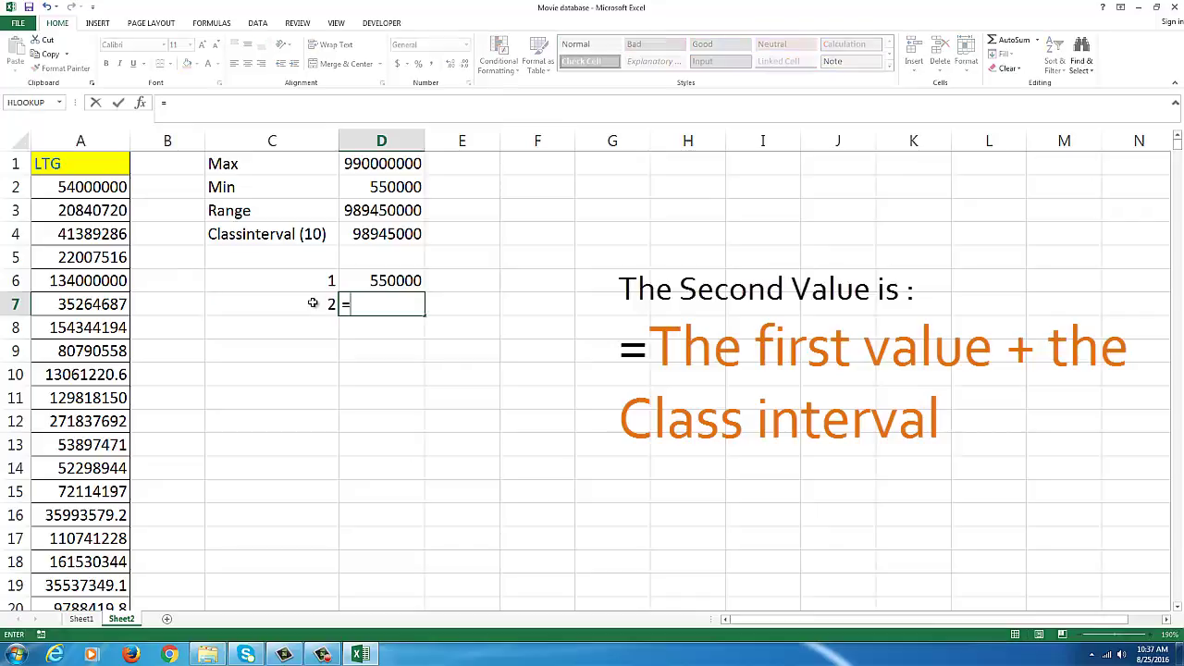
pyautogui.press('Up')
pyautogui.write('+')
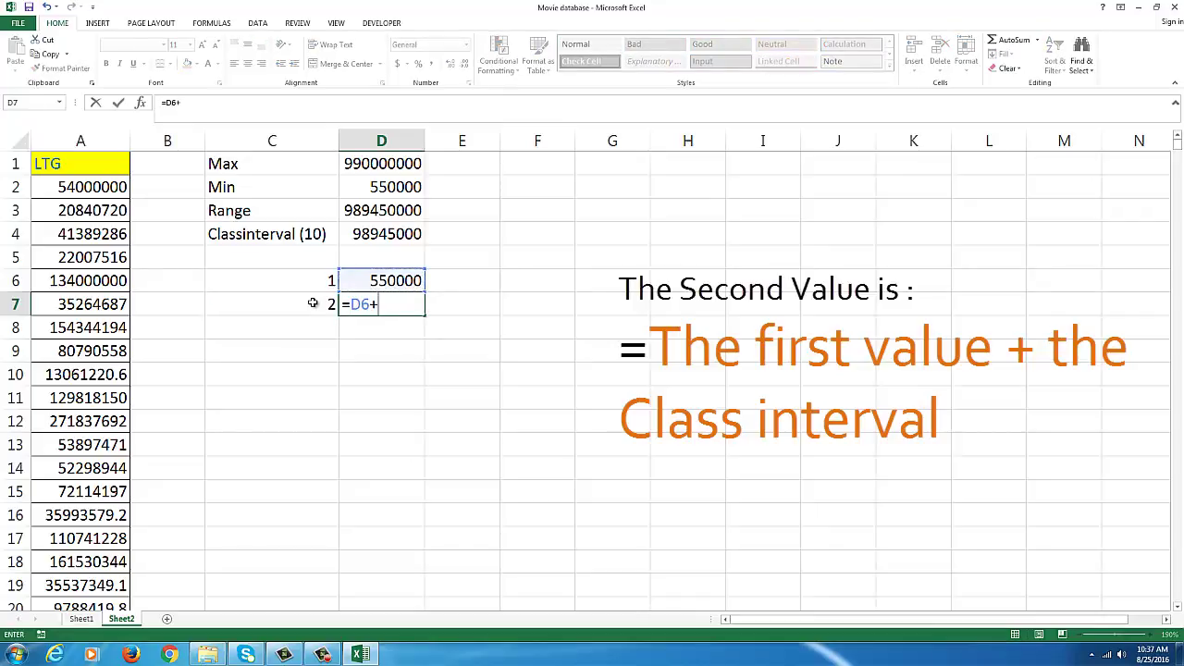
pyautogui.click(368, 235)
pyautogui.press('Return')
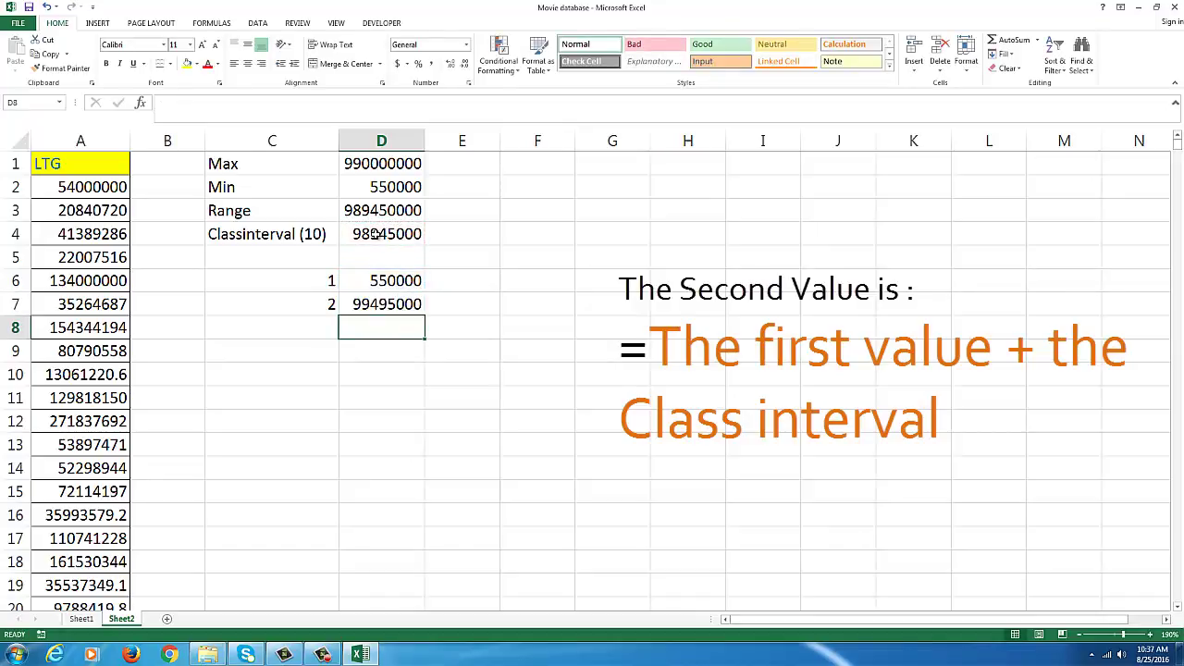
# Number the third class limit 3 in C8 and calculate it in D8 with the formula =D7+D4
pyautogui.press('Left')
pyautogui.write('3')
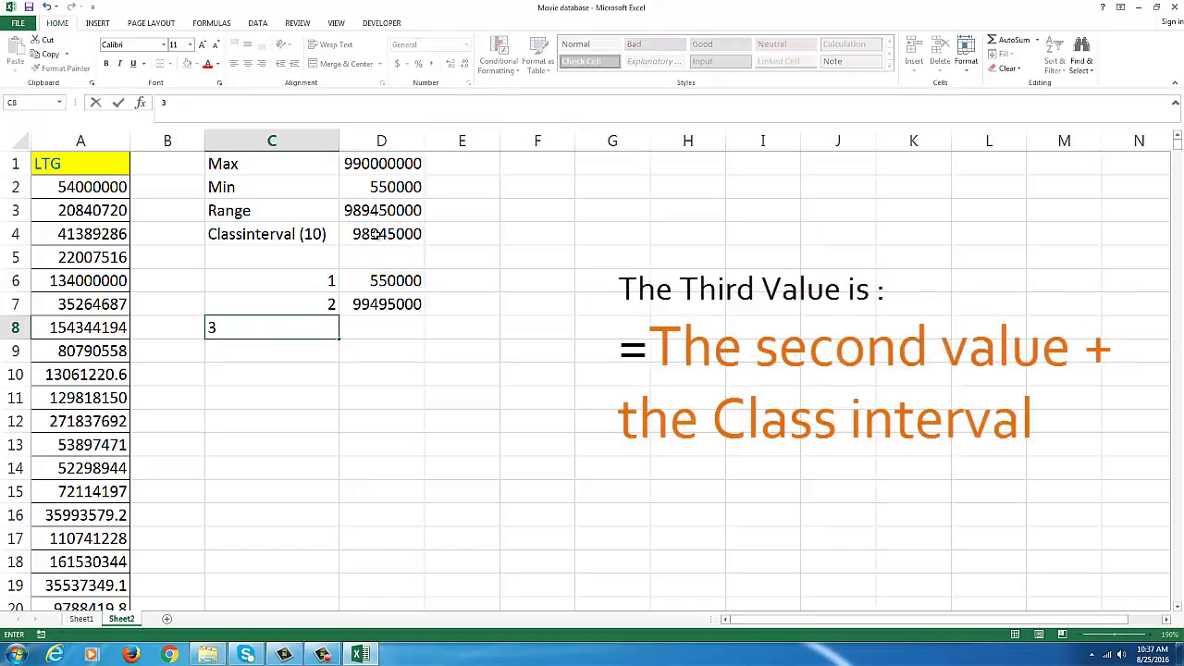
pyautogui.press('Right')
pyautogui.write('=')
pyautogui.press('Up')
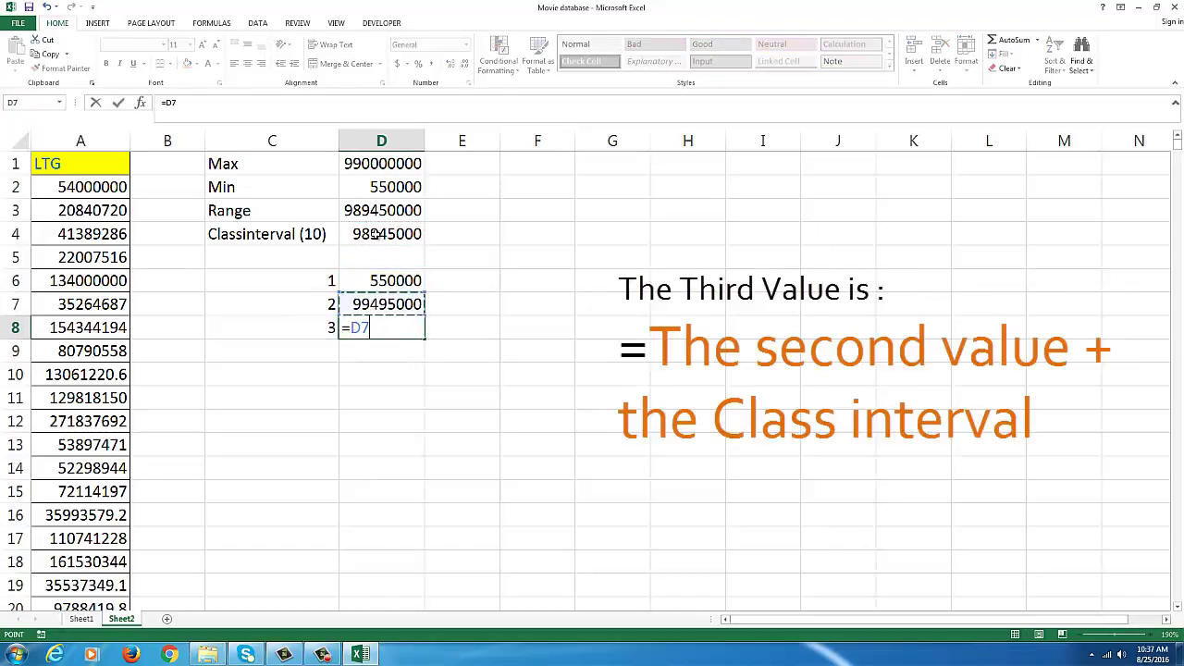
pyautogui.write('+')
pyautogui.click(379, 234)
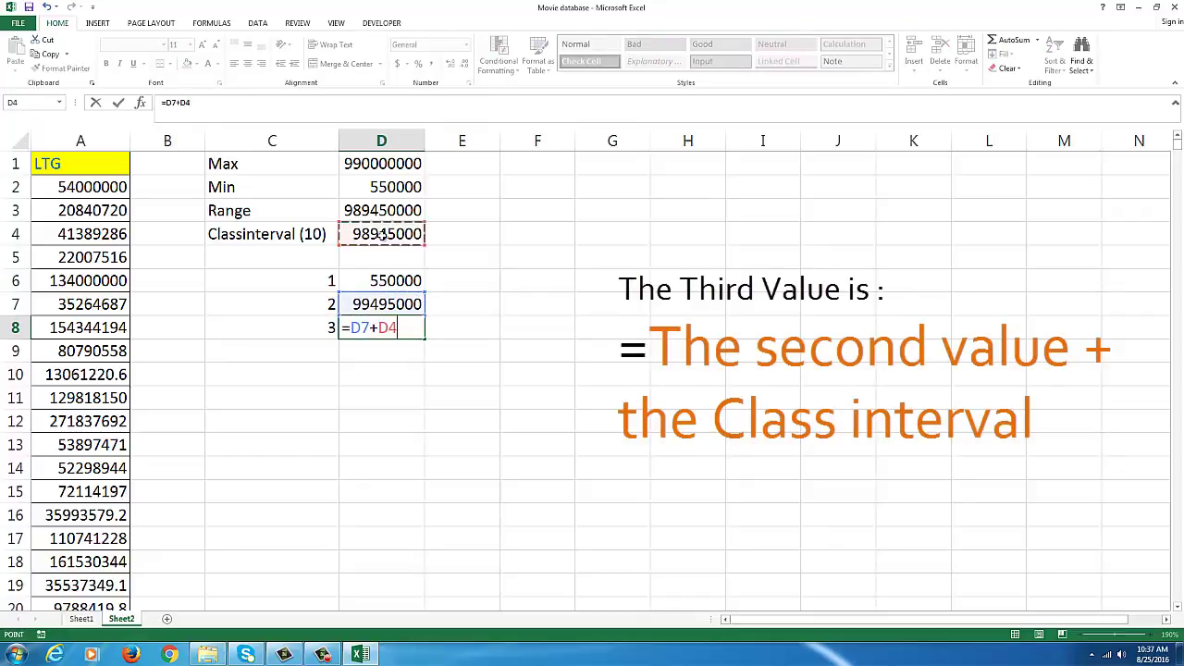
pyautogui.press('Return')
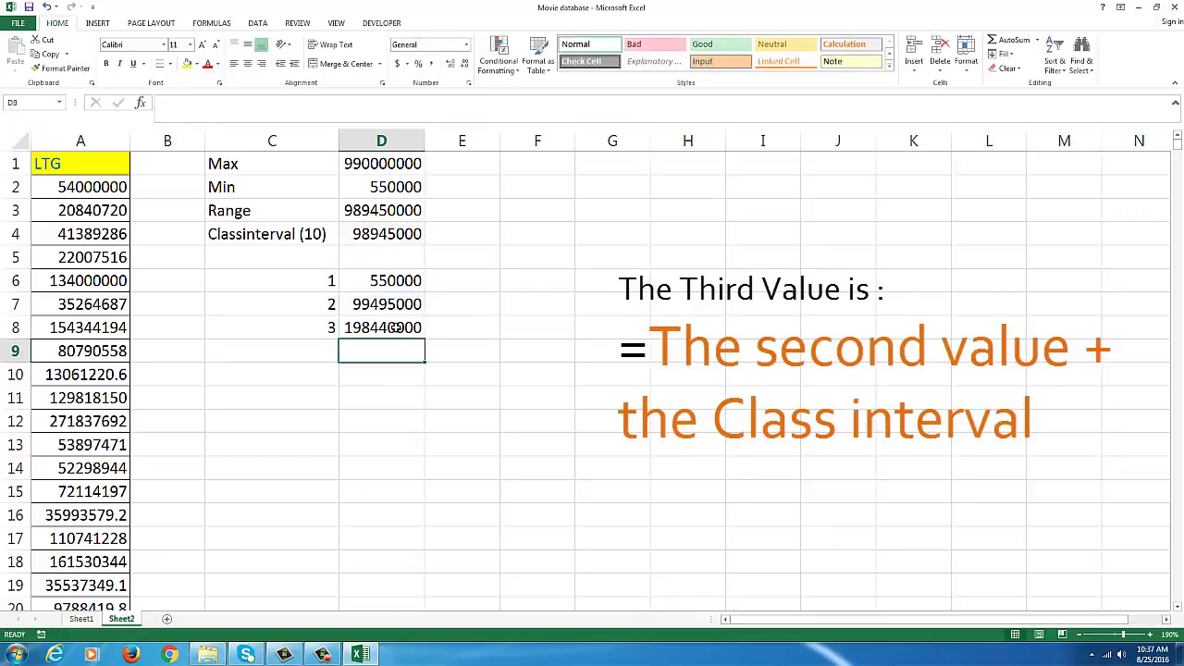
# Fill the D8 formula down to D15 and autofit column D
pyautogui.click(395, 328)
pyautogui.moveTo(423, 337); pyautogui.dragTo(415, 491)
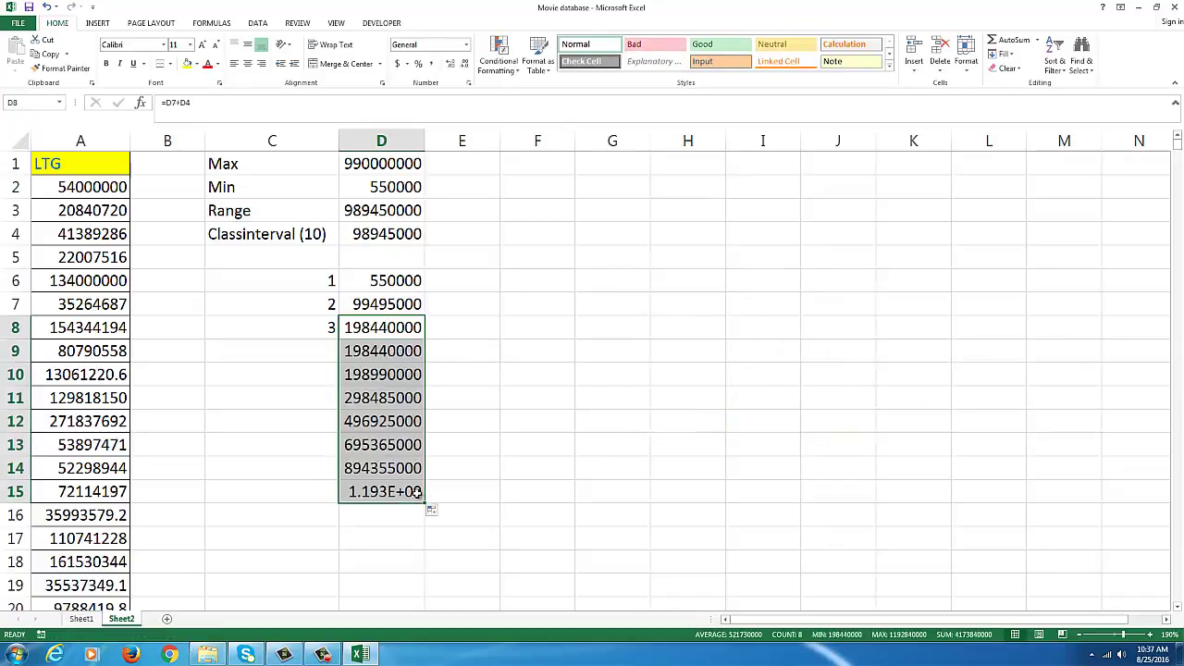
pyautogui.doubleClick(424, 141)
# Extend the number series in C6:C8 down to 11 in cell C16
pyautogui.click(334, 282)
pyautogui.moveTo(334, 282); pyautogui.dragTo(344, 524)
pyautogui.click(431, 491)
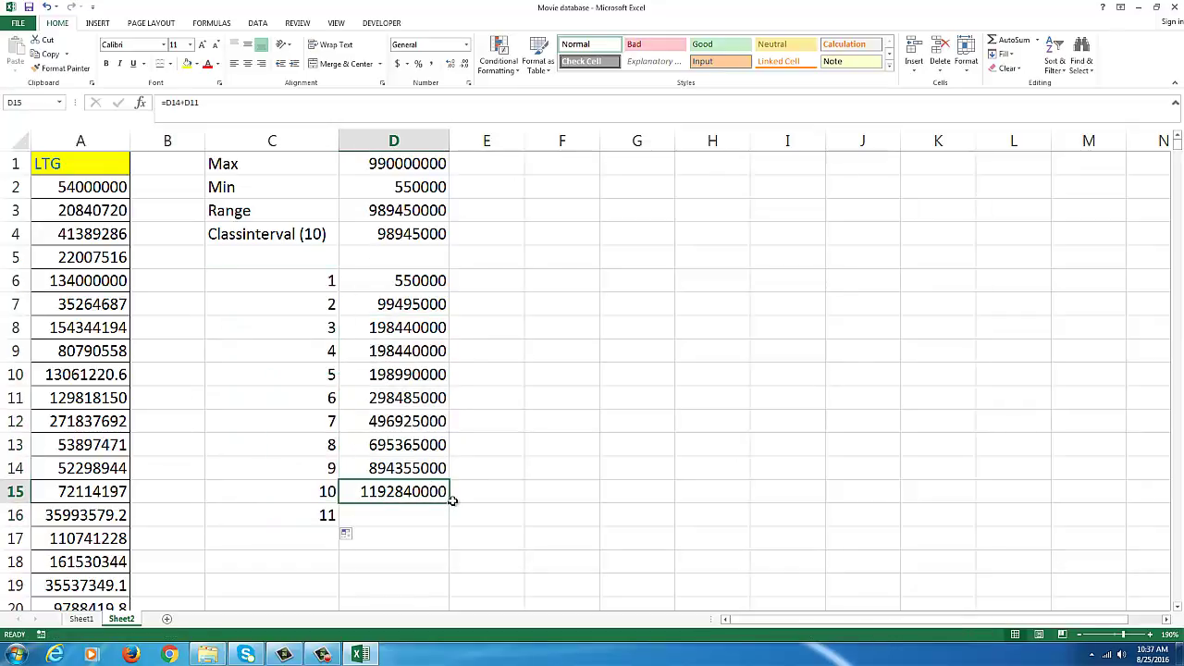
# Make the class interval reference in D8 absolute so the formula reads =D7+$D$4
pyautogui.click(407, 327)
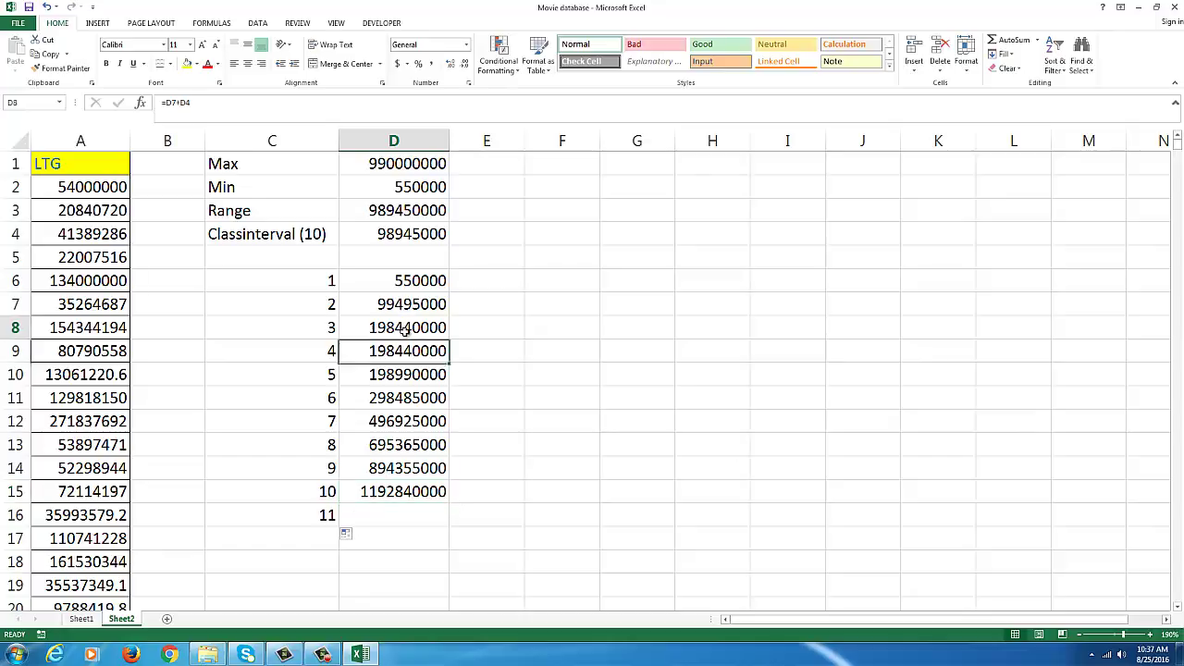
pyautogui.write('=D7+D4')
pyautogui.moveTo(405, 332); pyautogui.dragTo(378, 329)
pyautogui.press('F4')
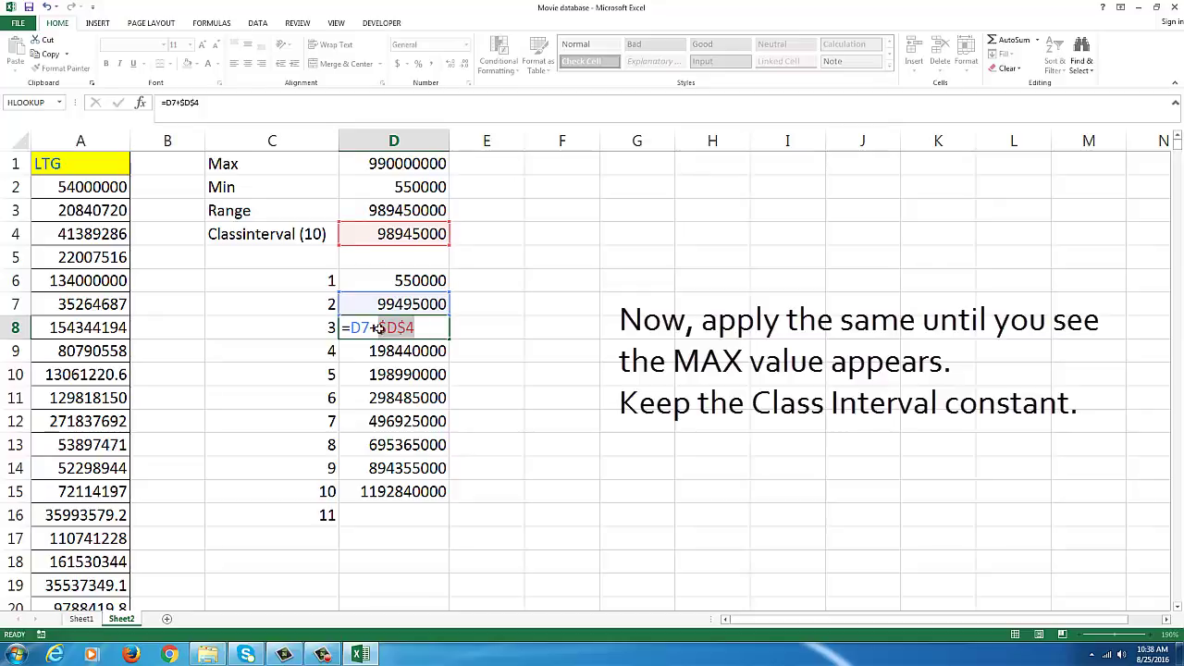
pyautogui.press('Return')
# Fill the corrected D8 formula down to D16
pyautogui.click(411, 329)
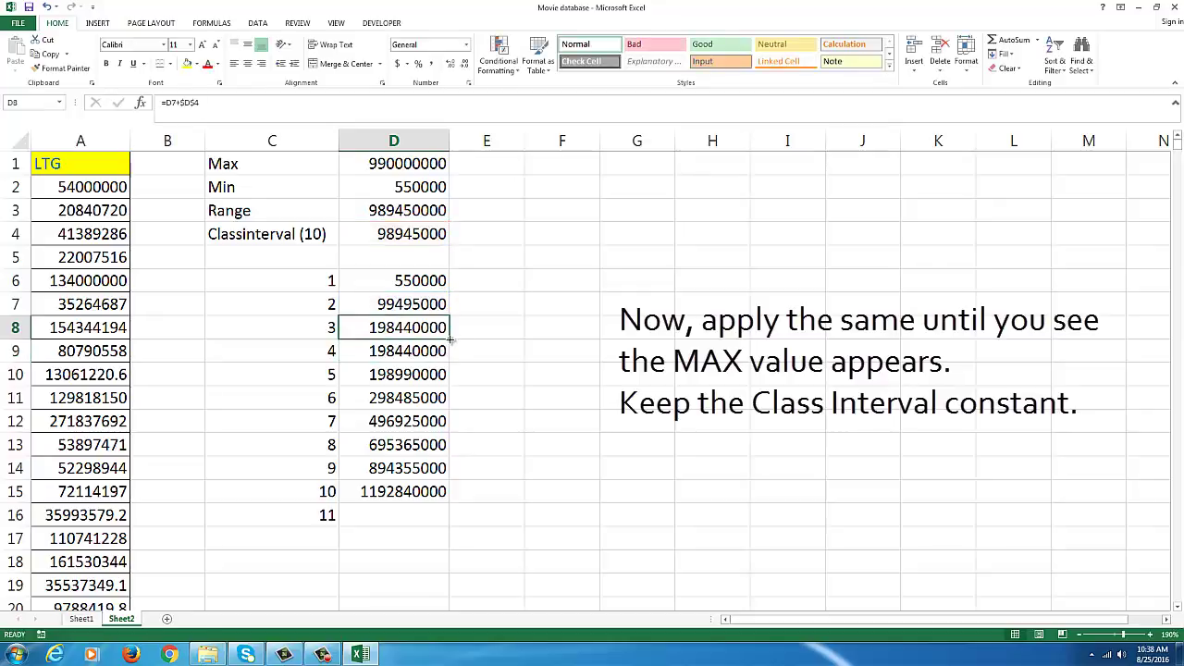
pyautogui.moveTo(449, 340); pyautogui.dragTo(450, 524)
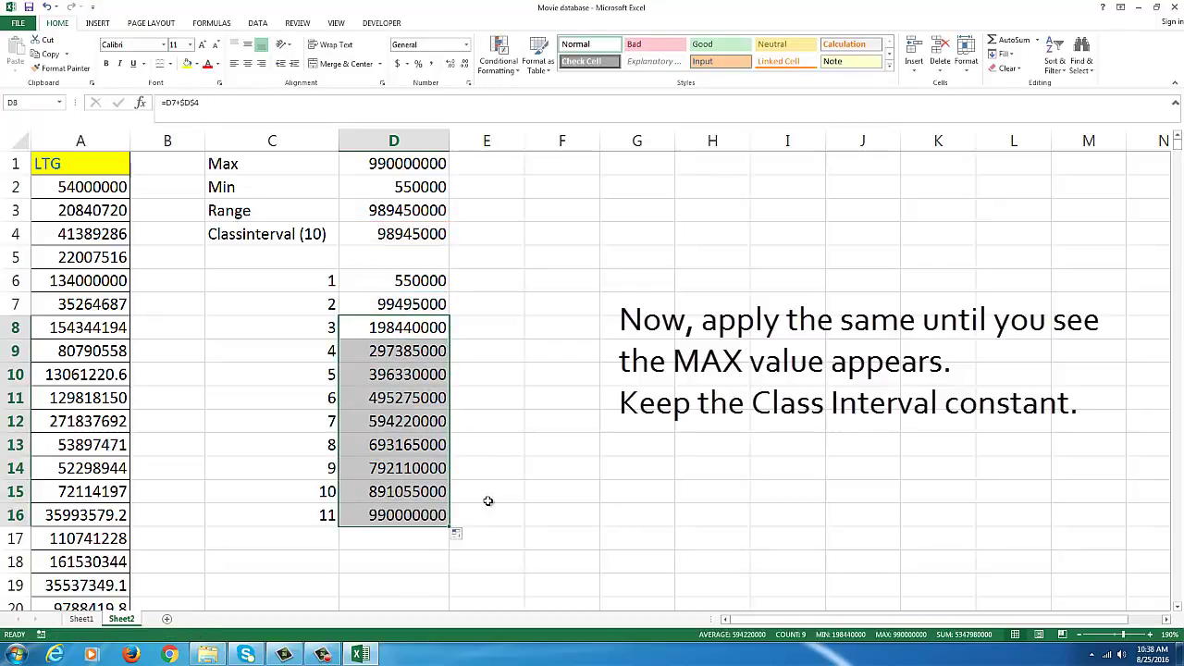
pyautogui.click(488, 500)
# Highlight the last class limit in D16 and the maximum in D1 with yellow fill
pyautogui.click(424, 515)
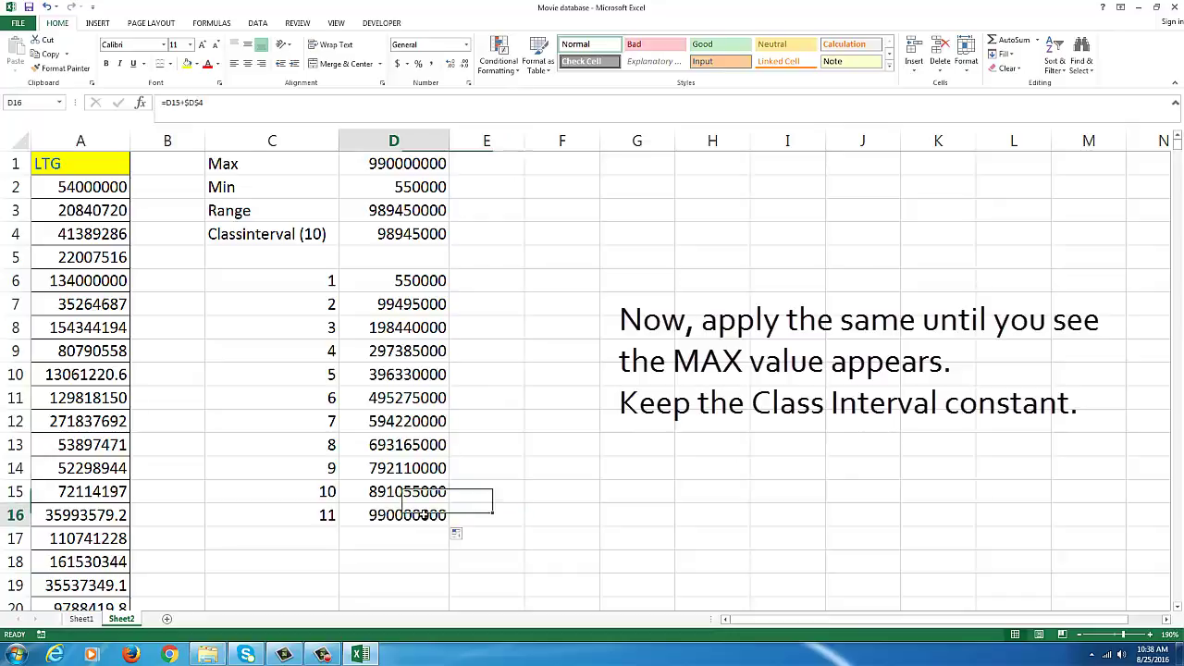
pyautogui.keyDown('ctrl'); pyautogui.click(412, 163); pyautogui.keyUp('ctrl')
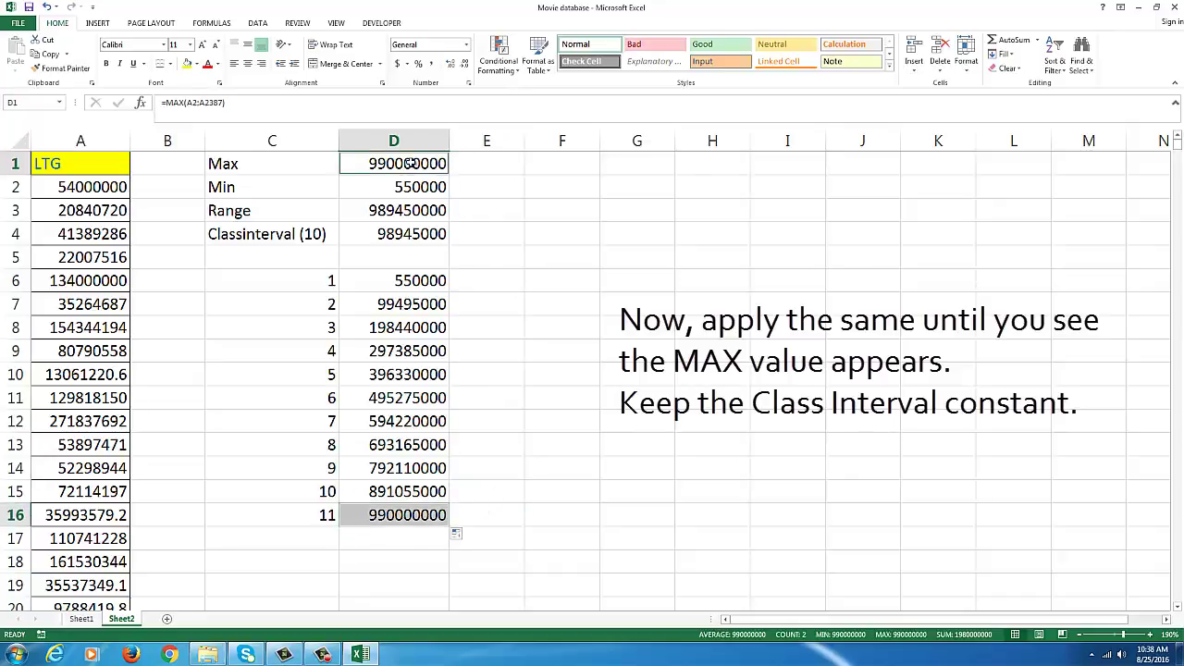
pyautogui.click(187, 65)
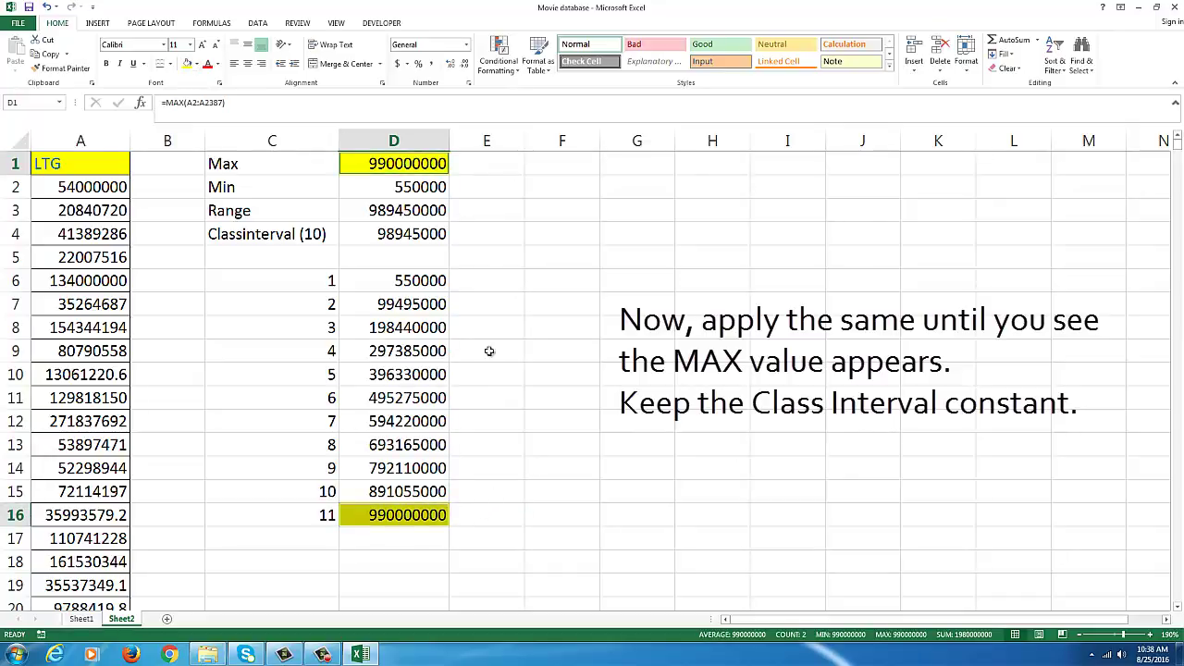
pyautogui.click(534, 377)
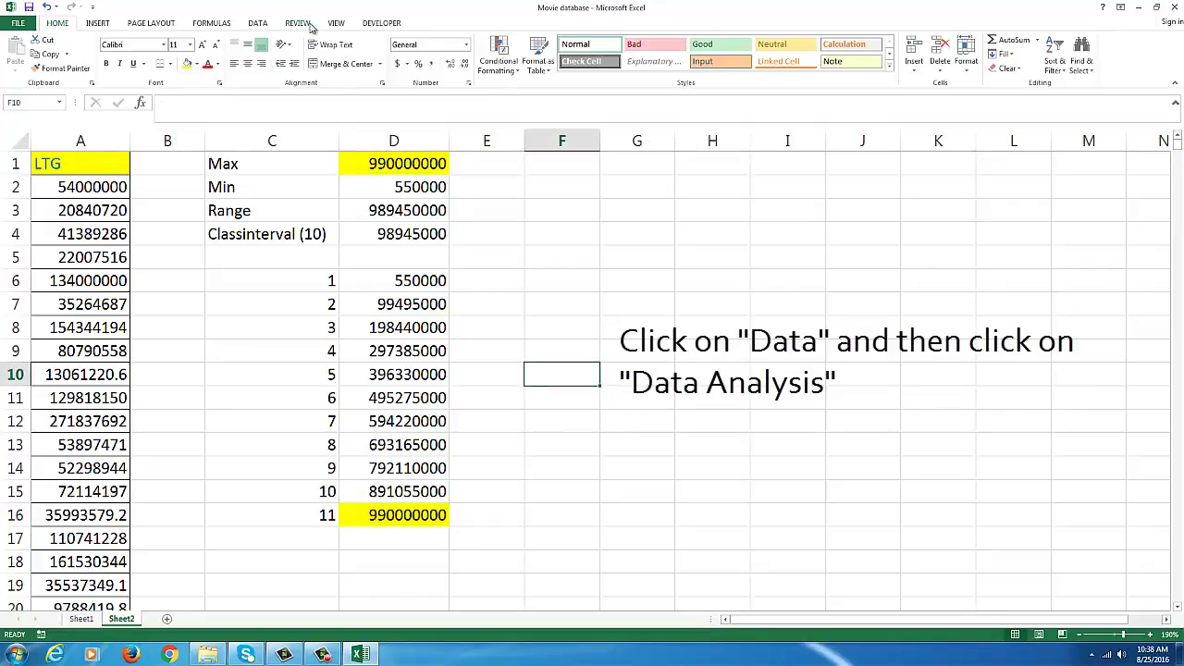
# Open the Histogram tool from the Data Analysis tools
pyautogui.click(259, 24)
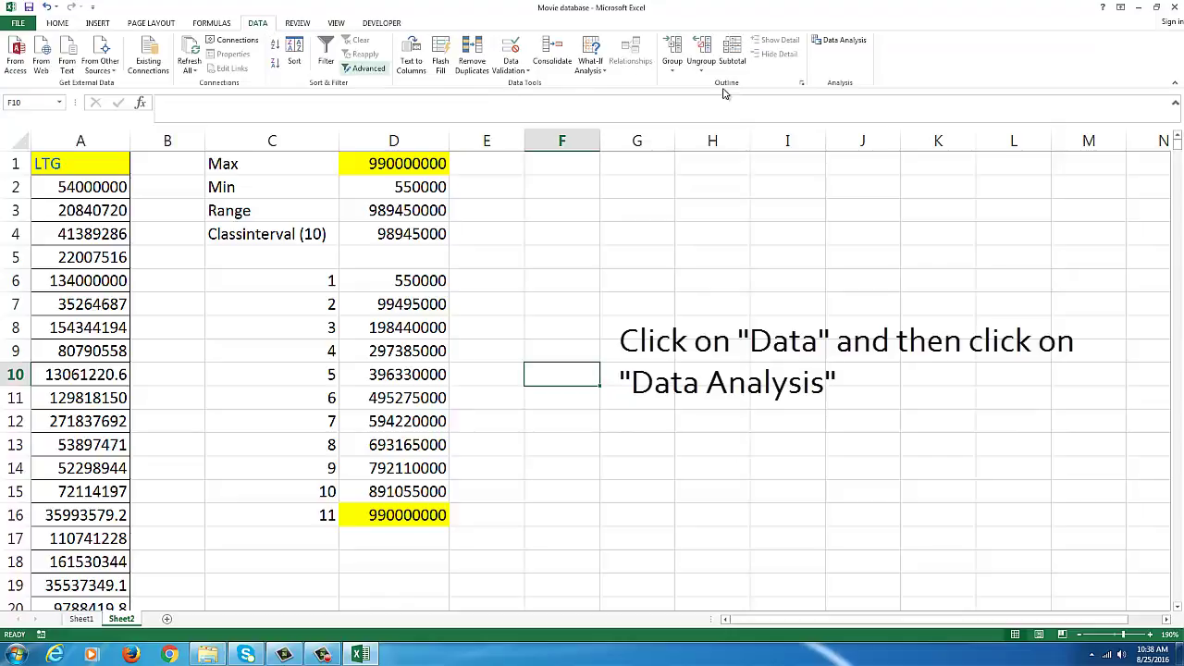
pyautogui.click(841, 39)
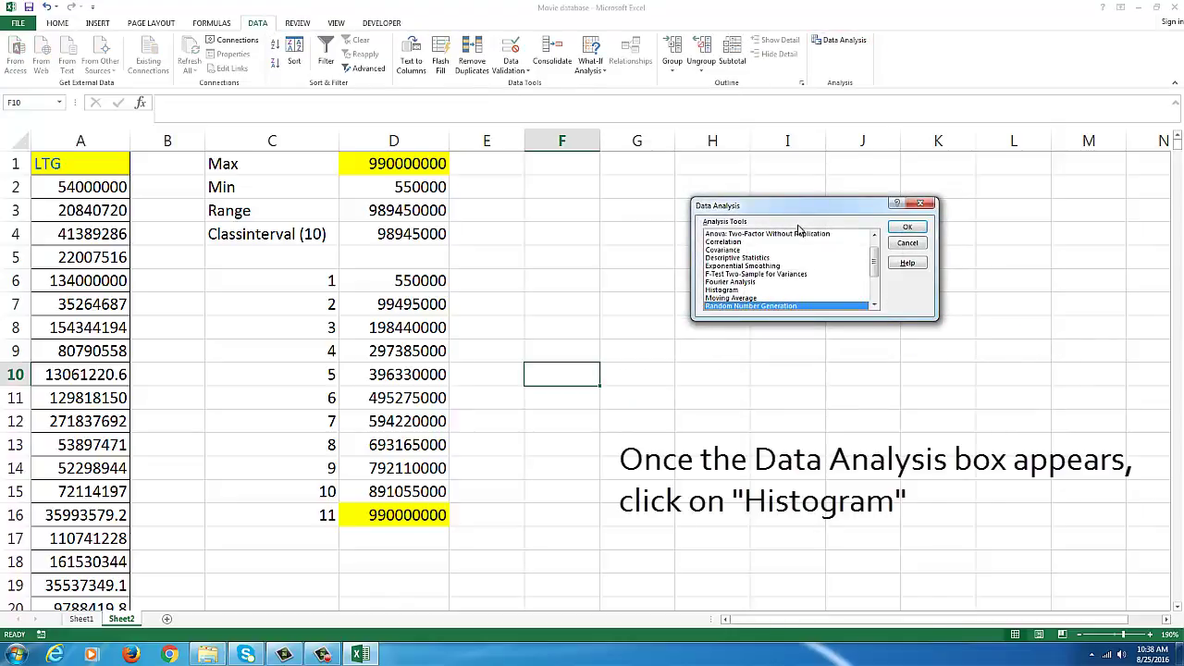
pyautogui.press('Up')
pyautogui.press('Up')
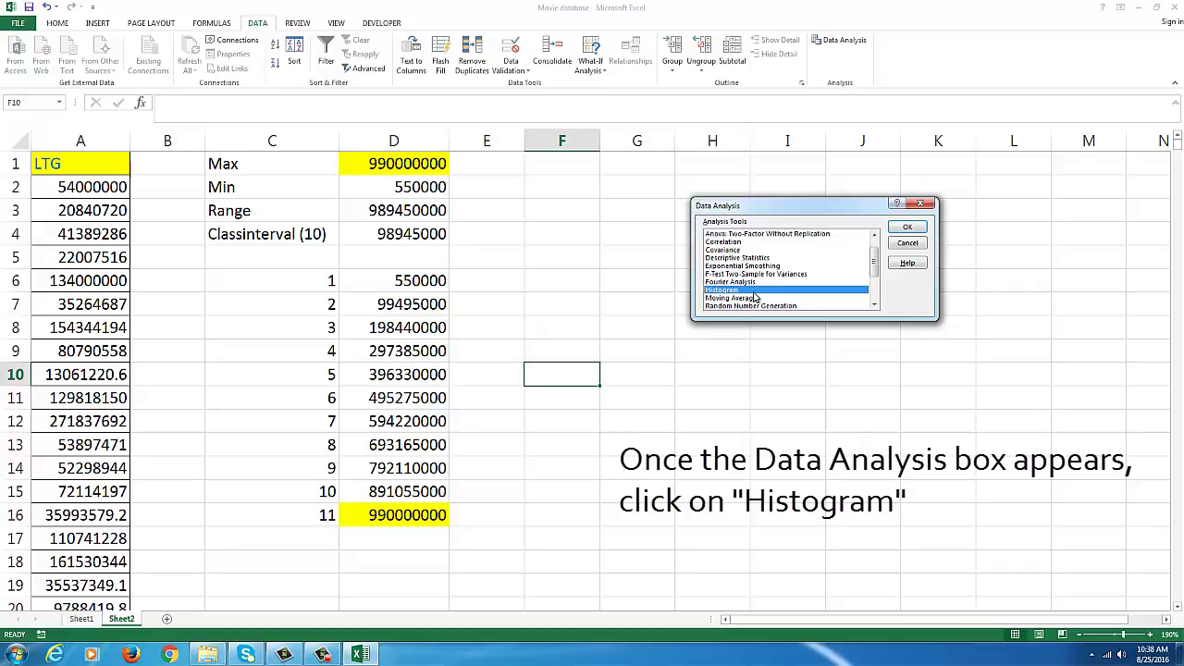
pyautogui.click(904, 228)
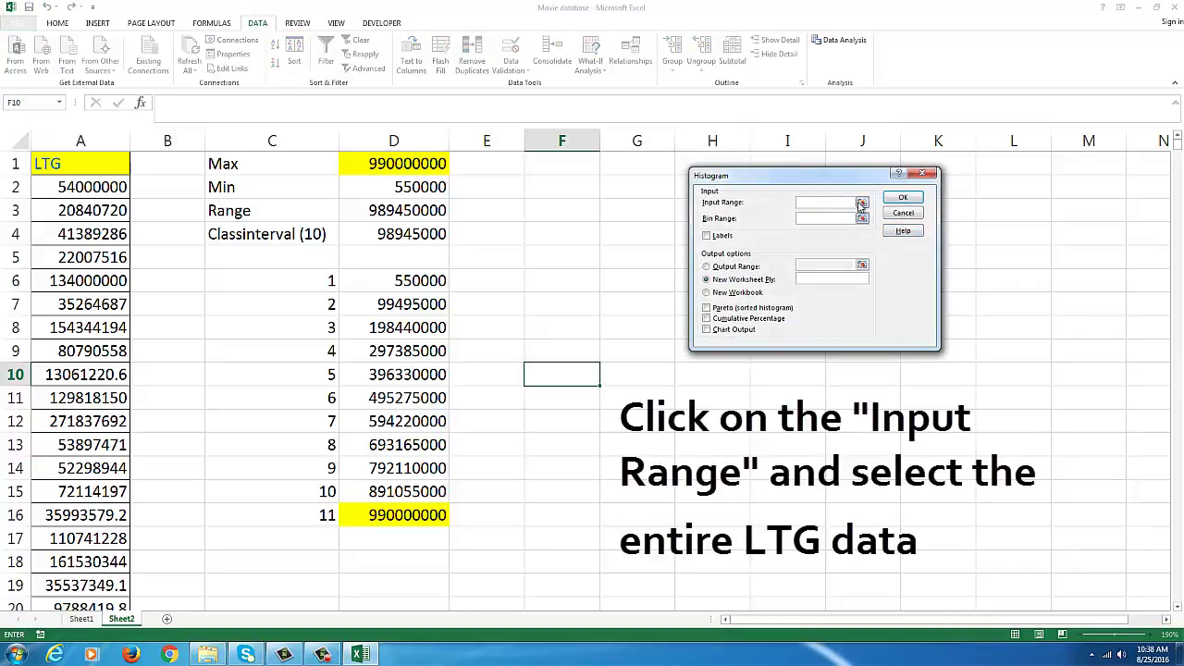
# Set the histogram's input range to the LTG values $A$2:$A$2387
pyautogui.click(861, 203)
pyautogui.click(67, 190)
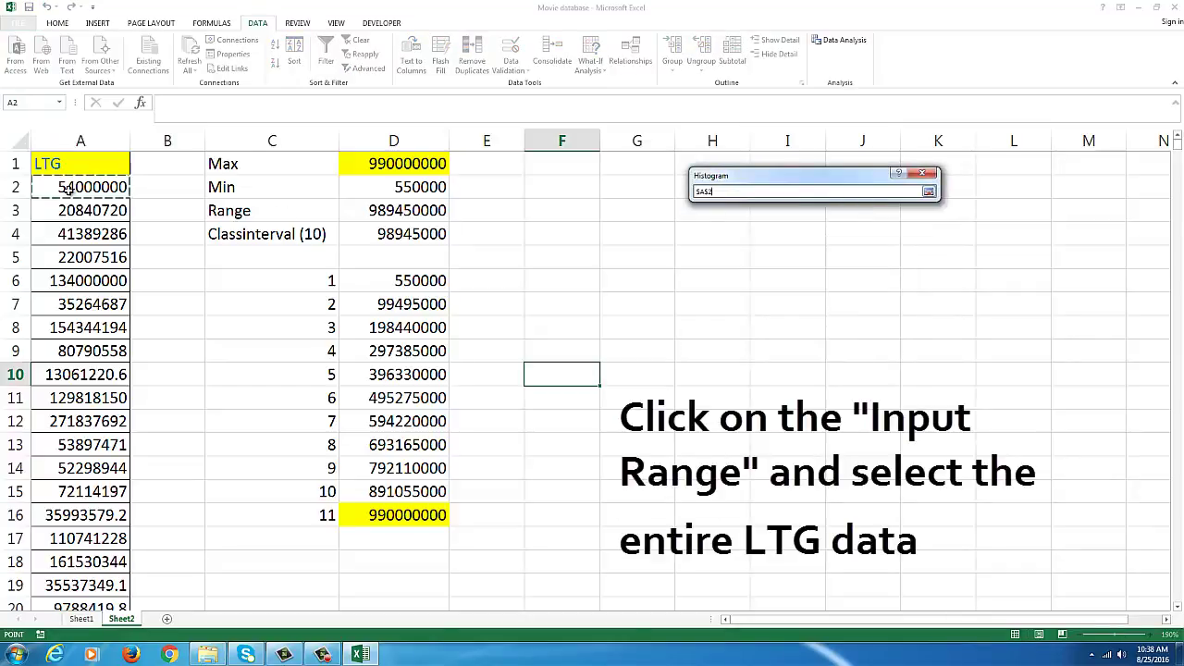
pyautogui.hotkey('ctrl', 'shift', 'Down')
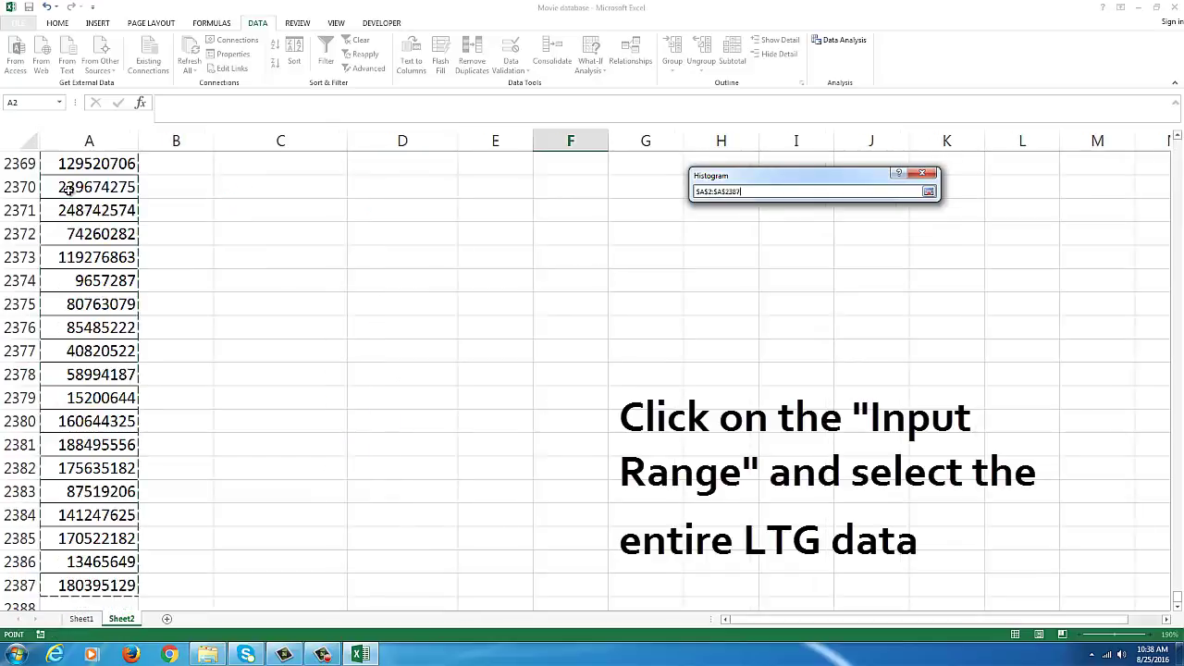
pyautogui.press('Return')
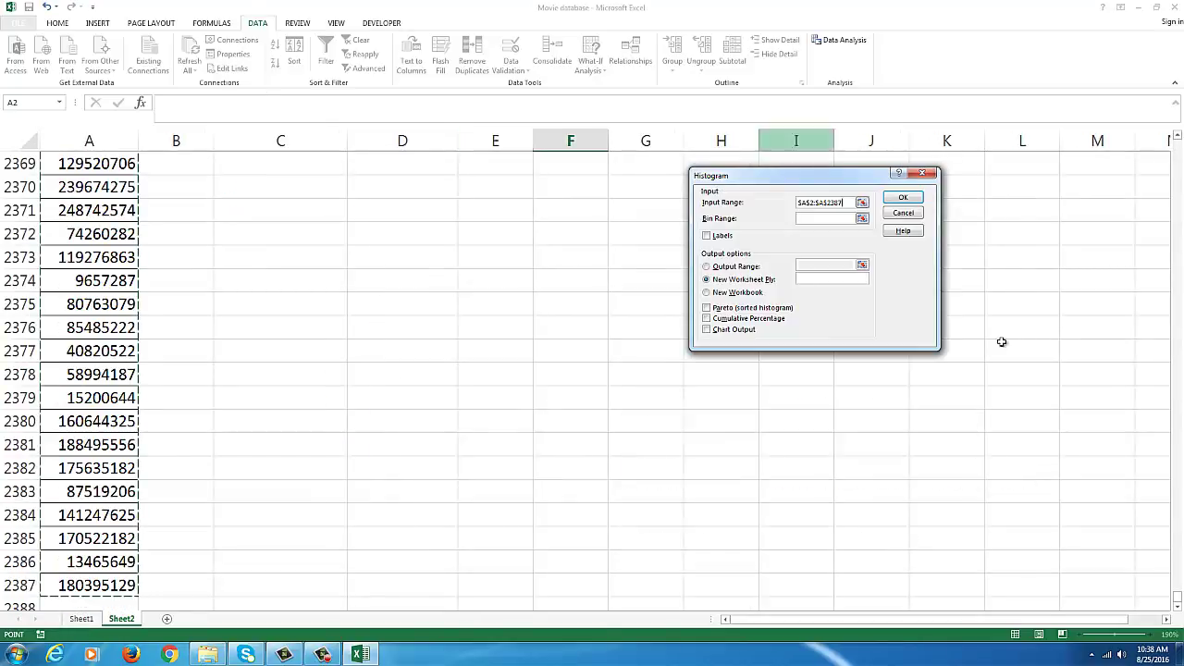
# Set the histogram's bin range to $D$6:$D$16 and generate it on a new worksheet with chart output
pyautogui.click(861, 219)
pyautogui.click(444, 241)
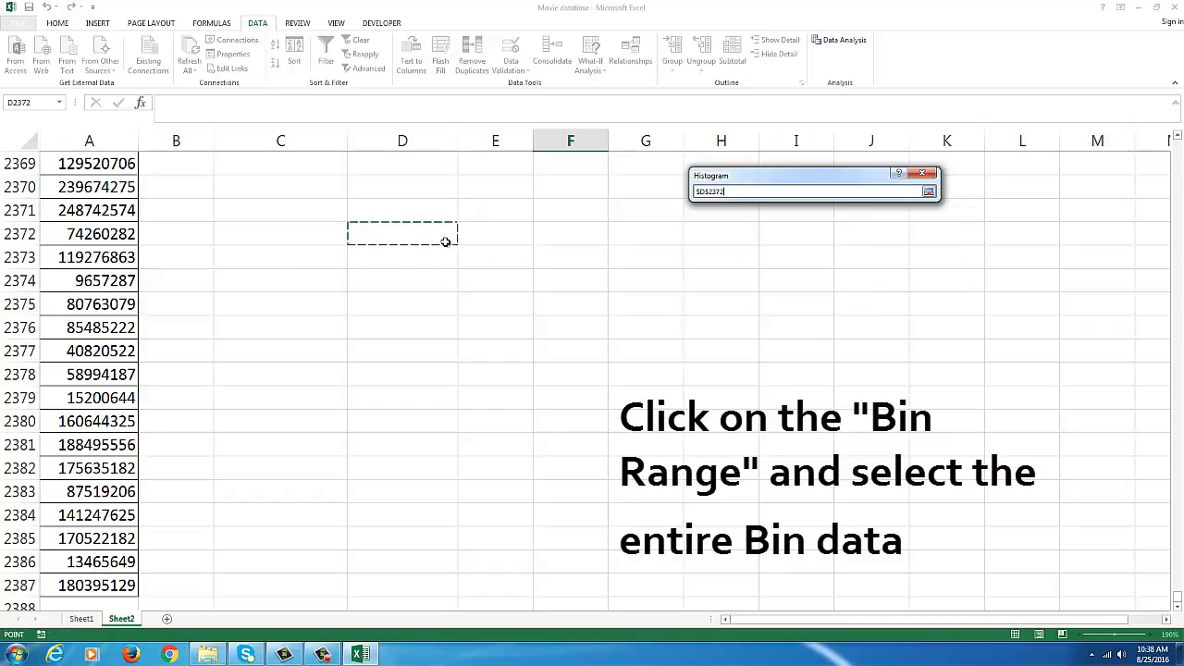
pyautogui.hotkey('ctrl', 'Up')
pyautogui.hotkey('ctrl', 'Up')
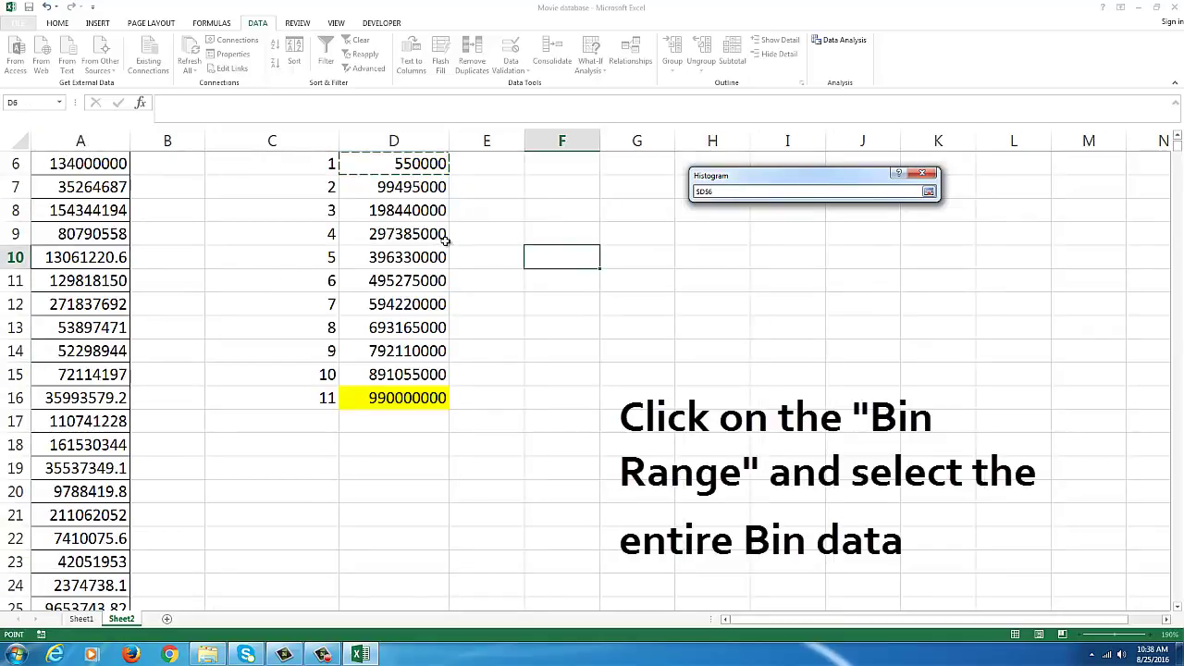
pyautogui.scroll(1, 445, 242)
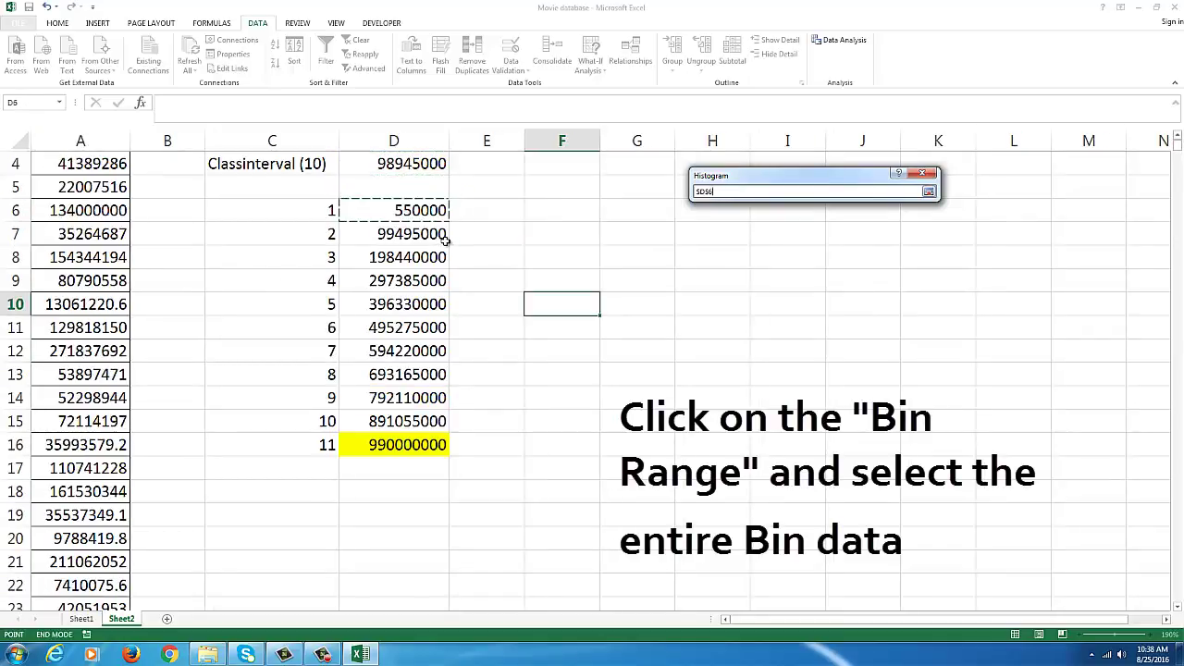
pyautogui.hotkey('ctrl', 'shift', 'Down')
pyautogui.press('Return')
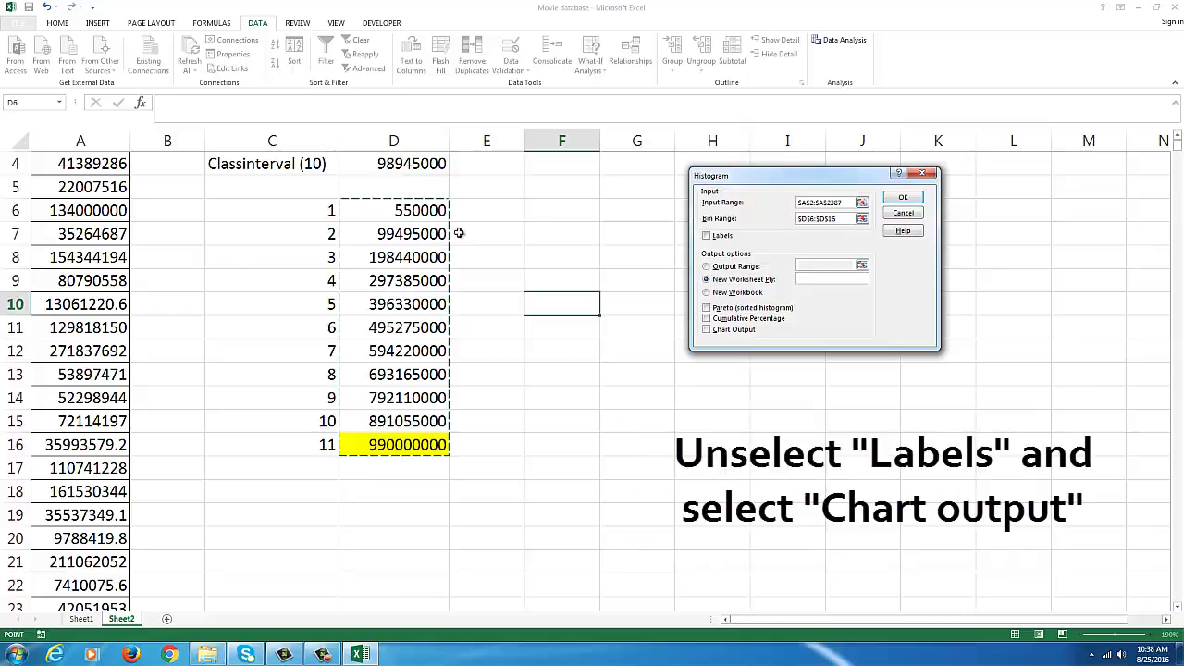
pyautogui.click(706, 330)
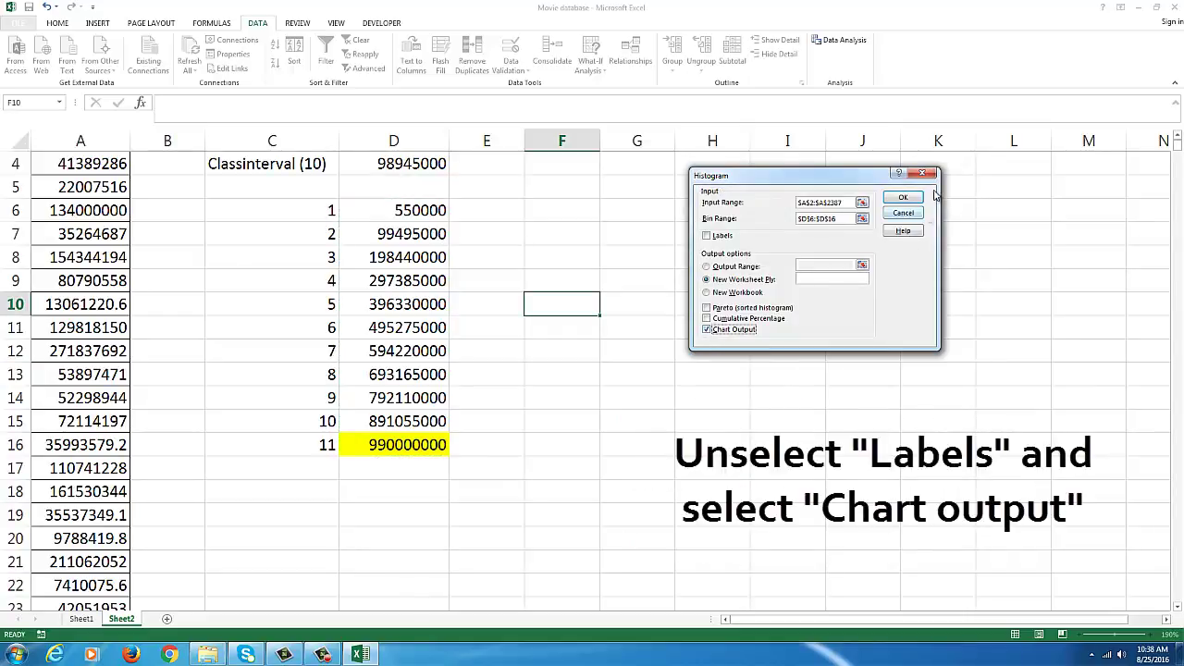
pyautogui.click(901, 197)
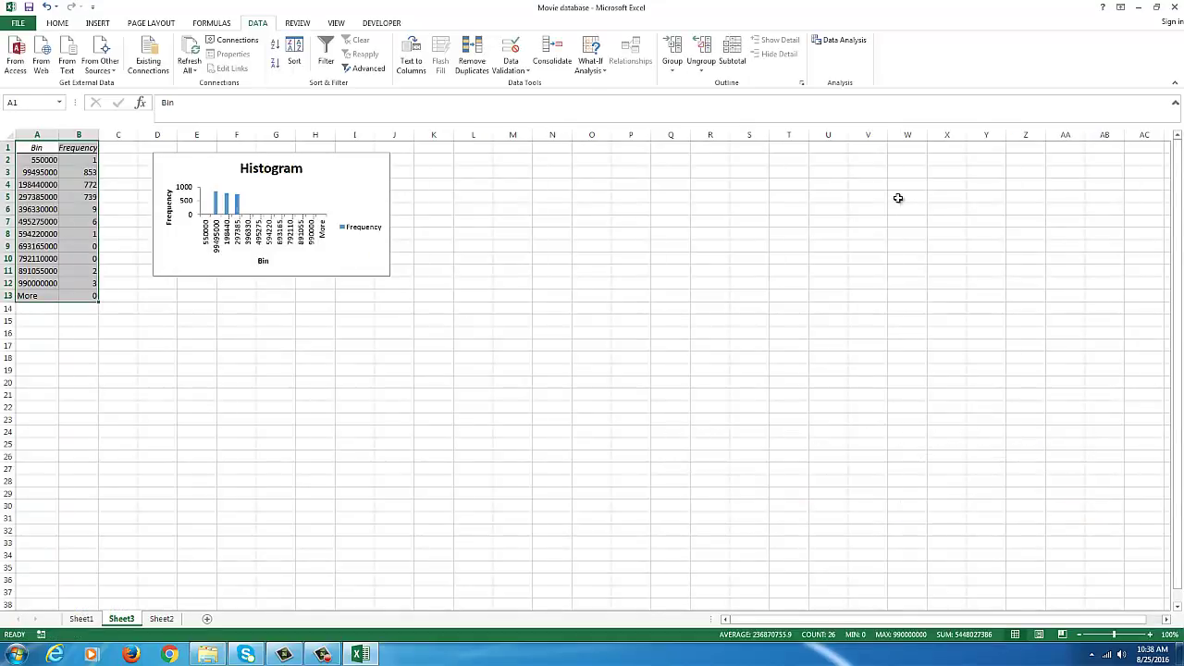
# Enlarge the histogram chart on the new sheet so it extends to about cell N20
pyautogui.scroll(1, 542, 351)
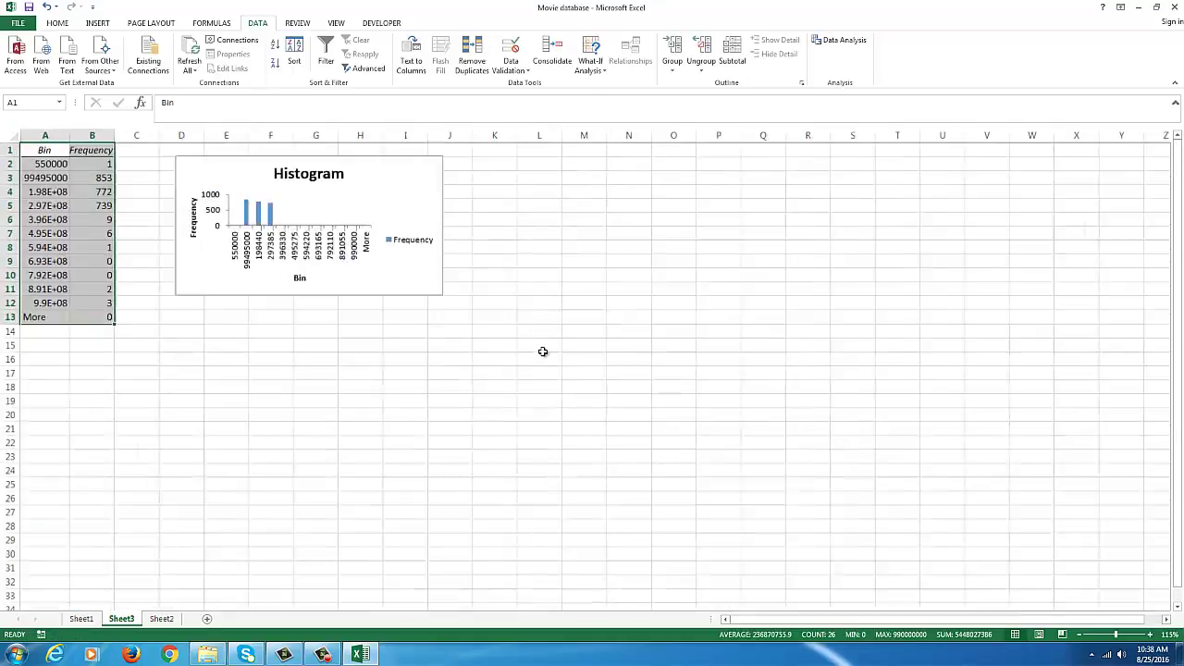
pyautogui.scroll(3, 542, 351)
pyautogui.scroll(1, 543, 355)
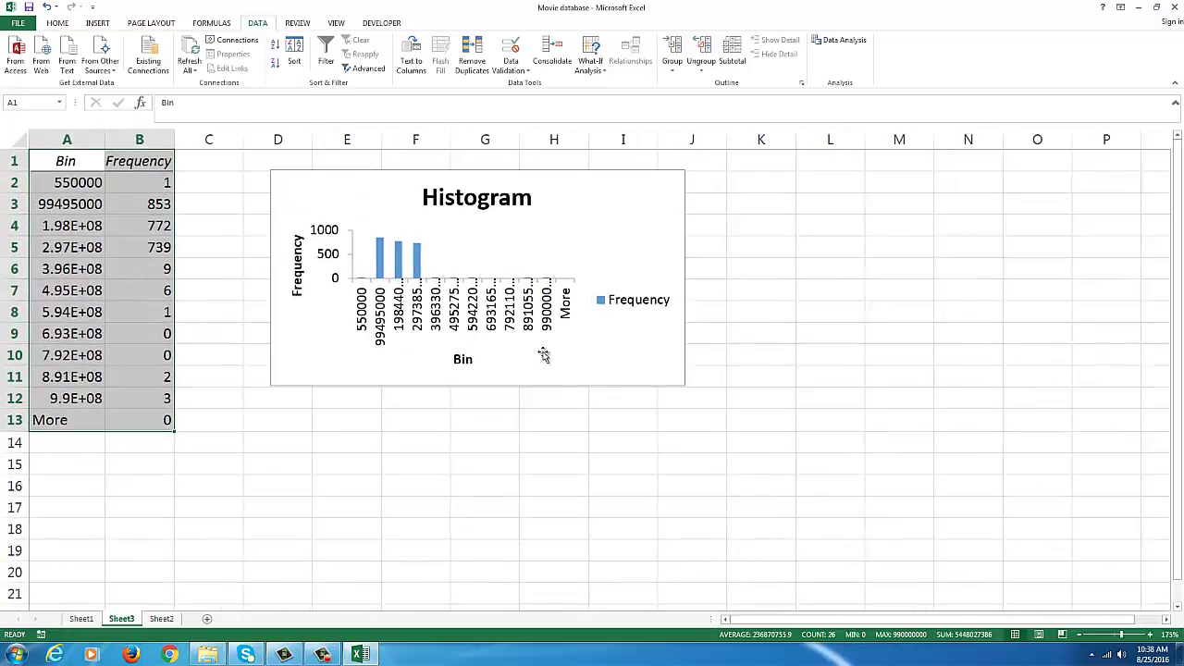
pyautogui.click(532, 344)
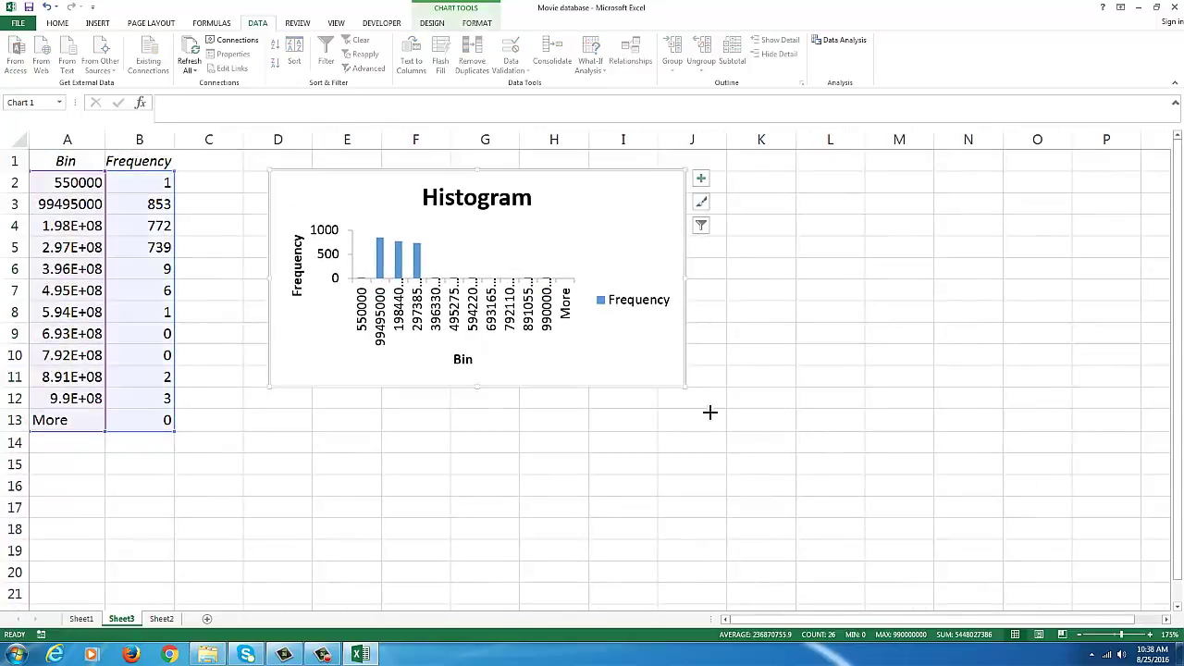
pyautogui.moveTo(686, 385); pyautogui.dragTo(960, 569)
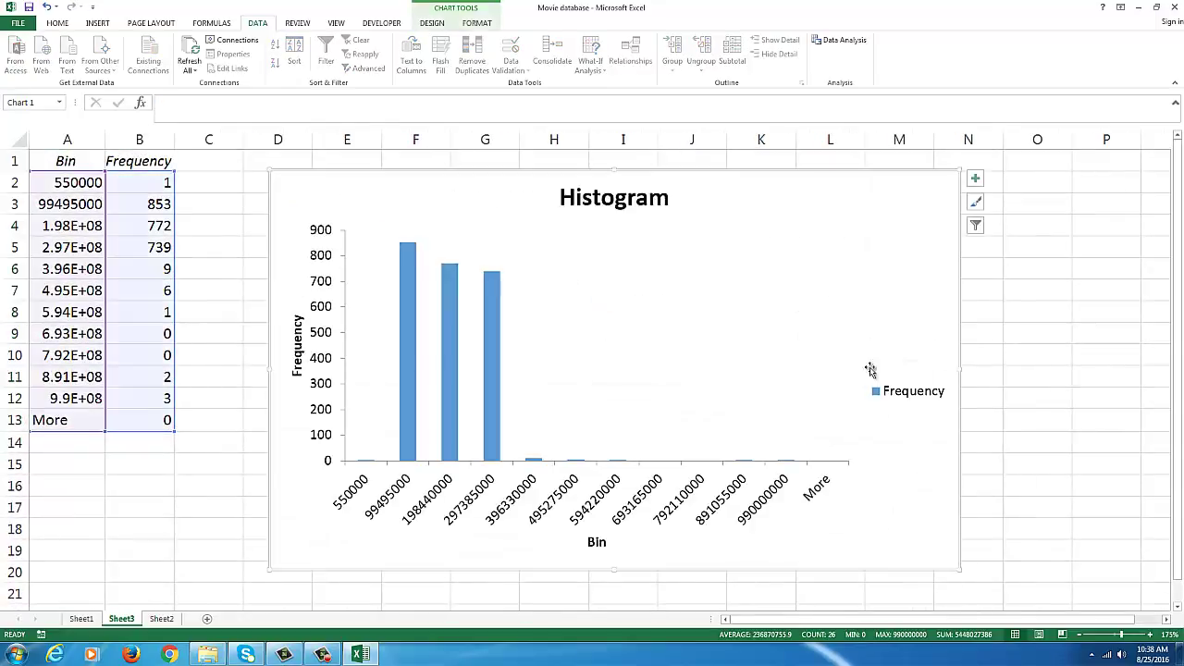
# Change the histogram's chart type from clustered column to Line
pyautogui.doubleClick(805, 204)
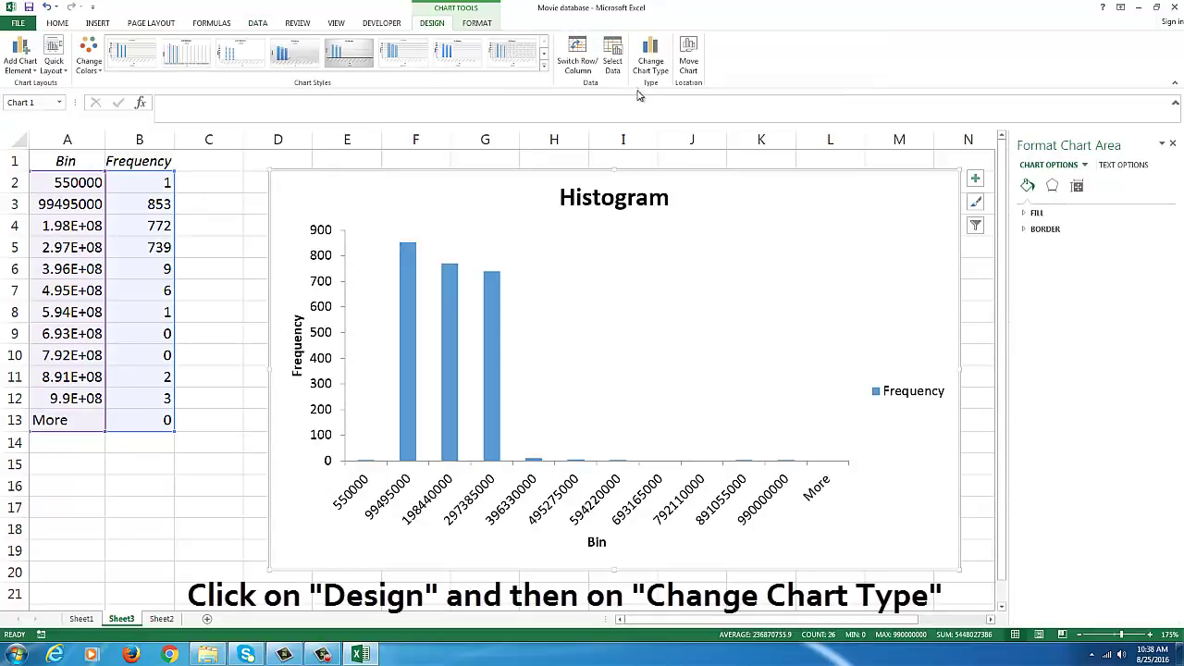
pyautogui.click(650, 67)
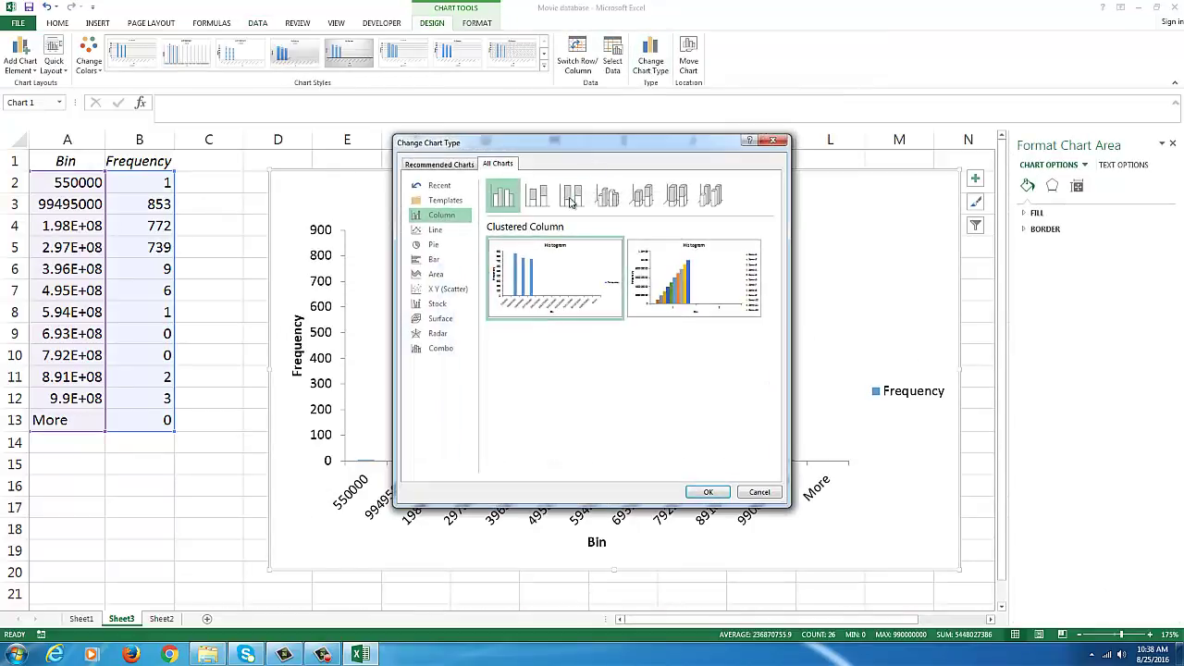
pyautogui.click(438, 232)
pyautogui.moveTo(523, 276)
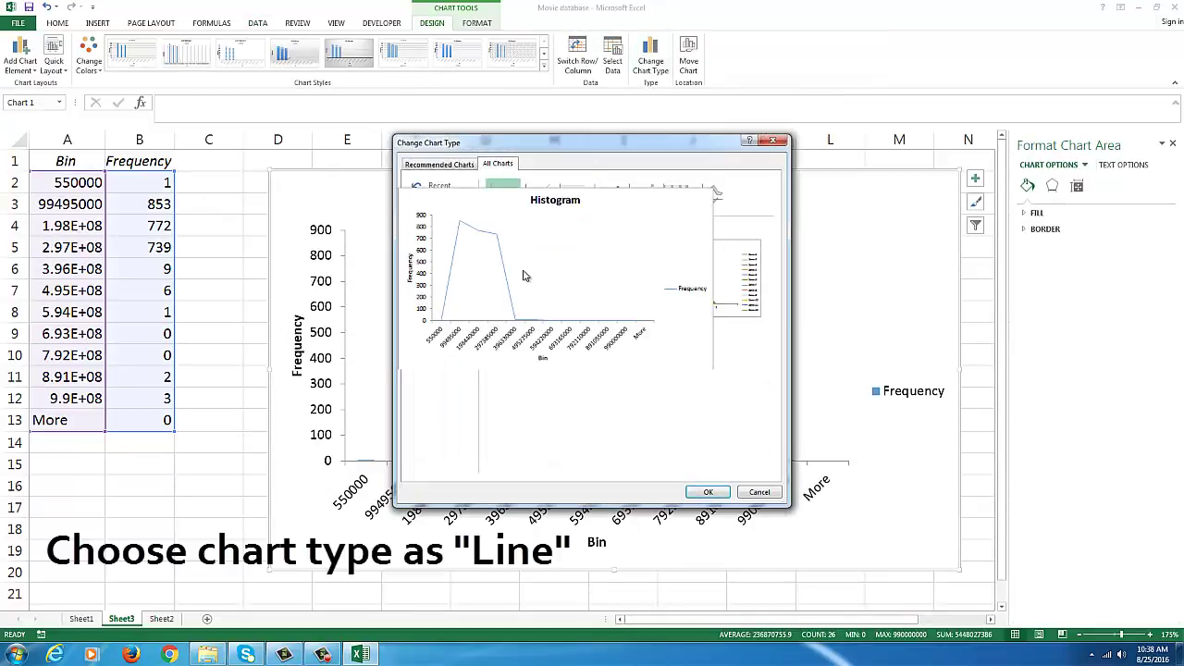
pyautogui.click(707, 491)
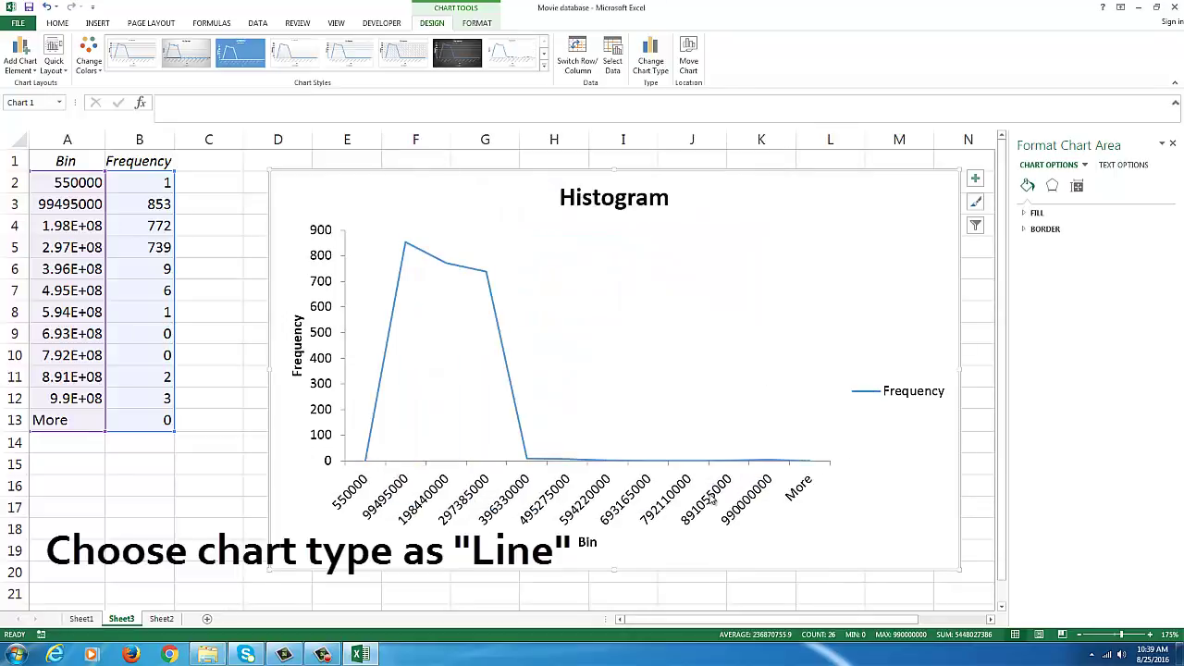
# Highlight the three largest frequencies in B3:B5 with yellow fill
pyautogui.click(212, 415)
pyautogui.moveTo(158, 204); pyautogui.dragTo(163, 245)
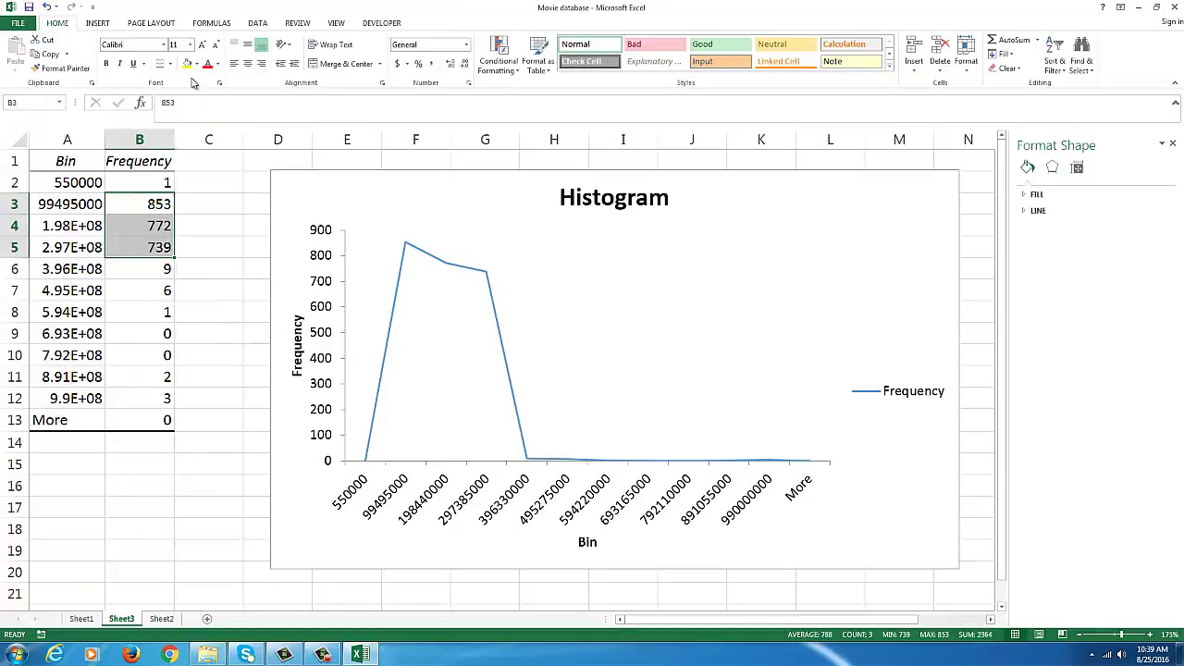
pyautogui.click(186, 63)
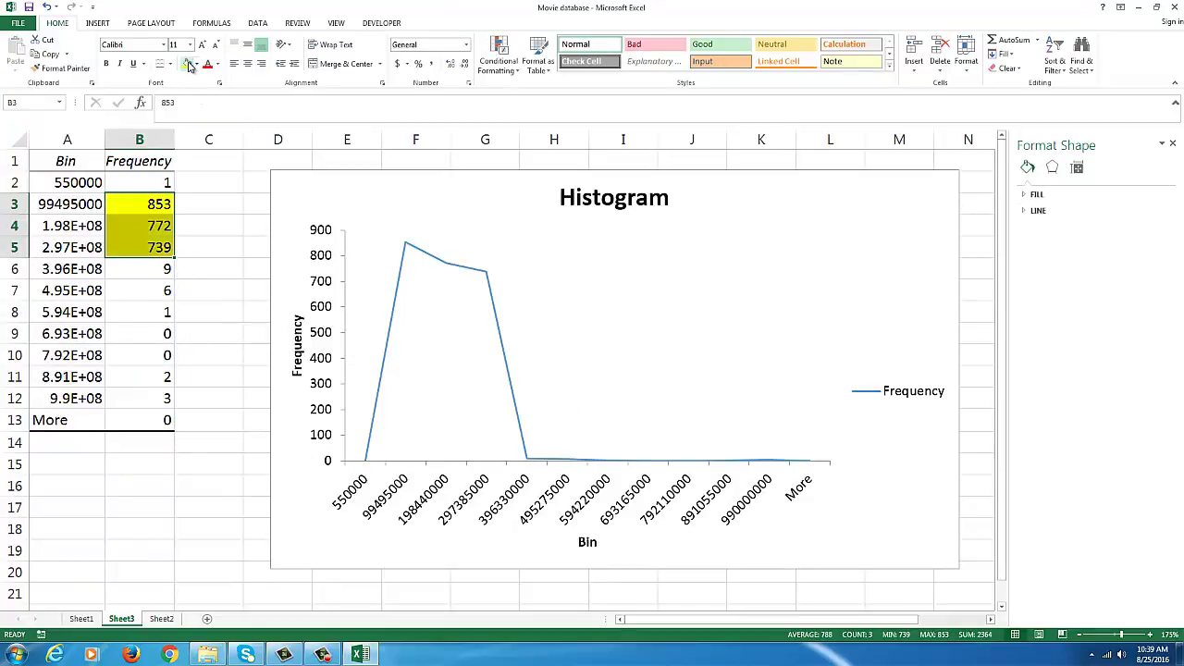
# Draw a vertical straight line about 2.42" tall on the chart through the peak at the 99495000 bin
pyautogui.click(405, 246)
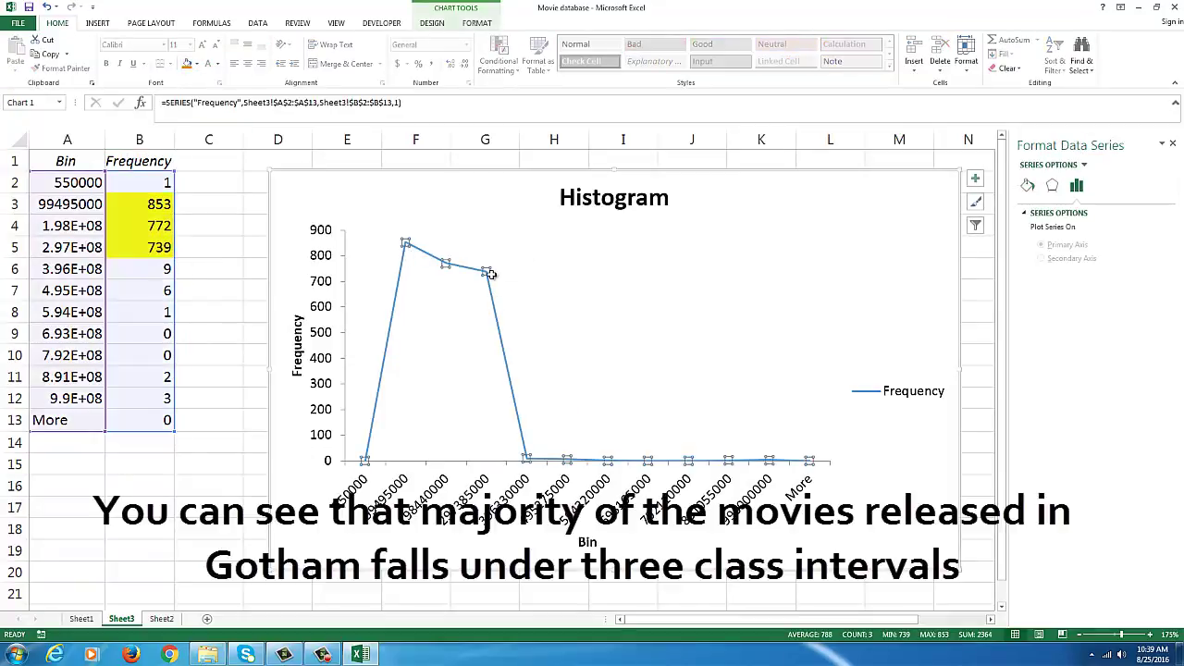
pyautogui.moveTo(490, 273)
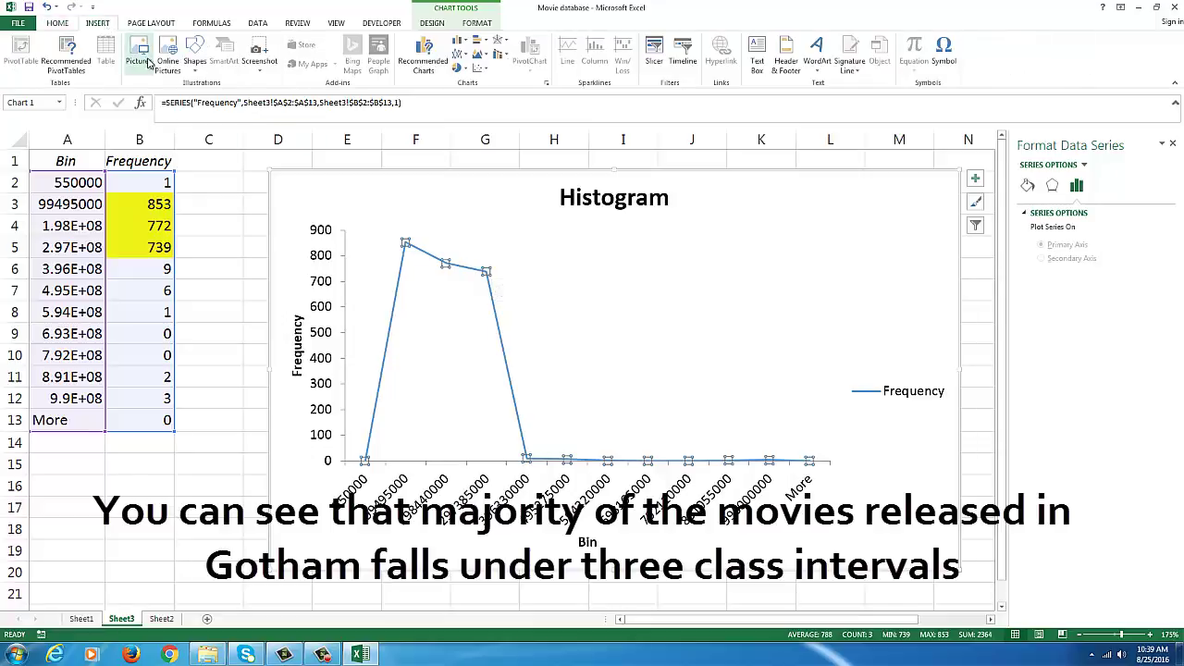
pyautogui.click(256, 290)
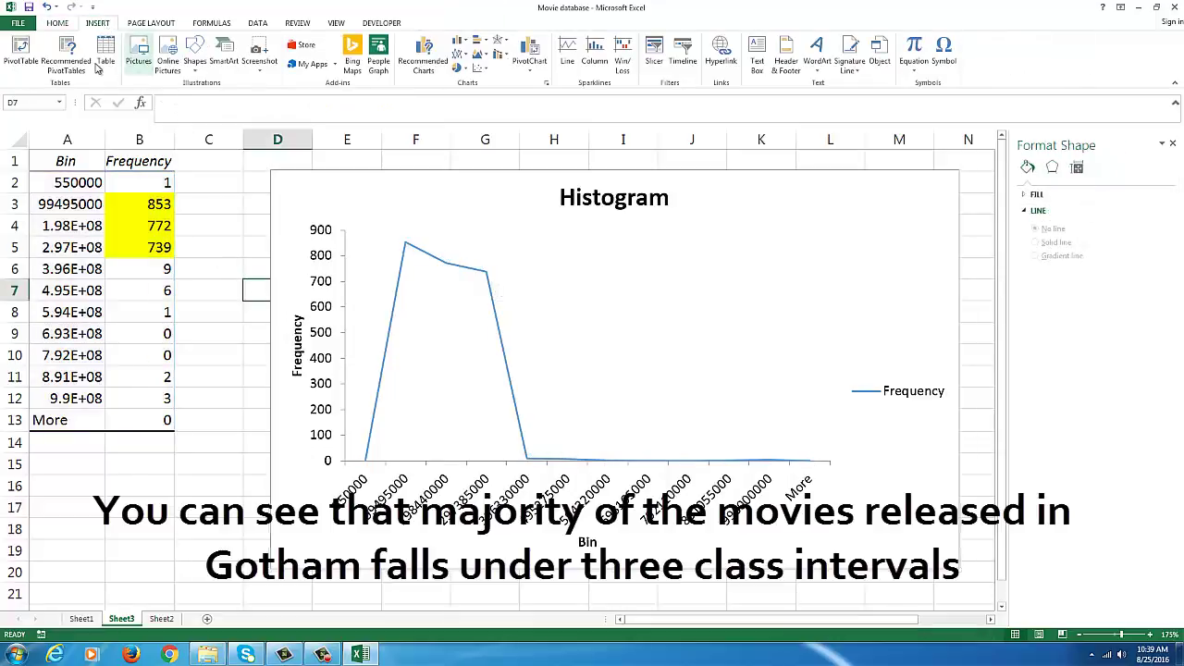
pyautogui.click(194, 57)
pyautogui.click(205, 97)
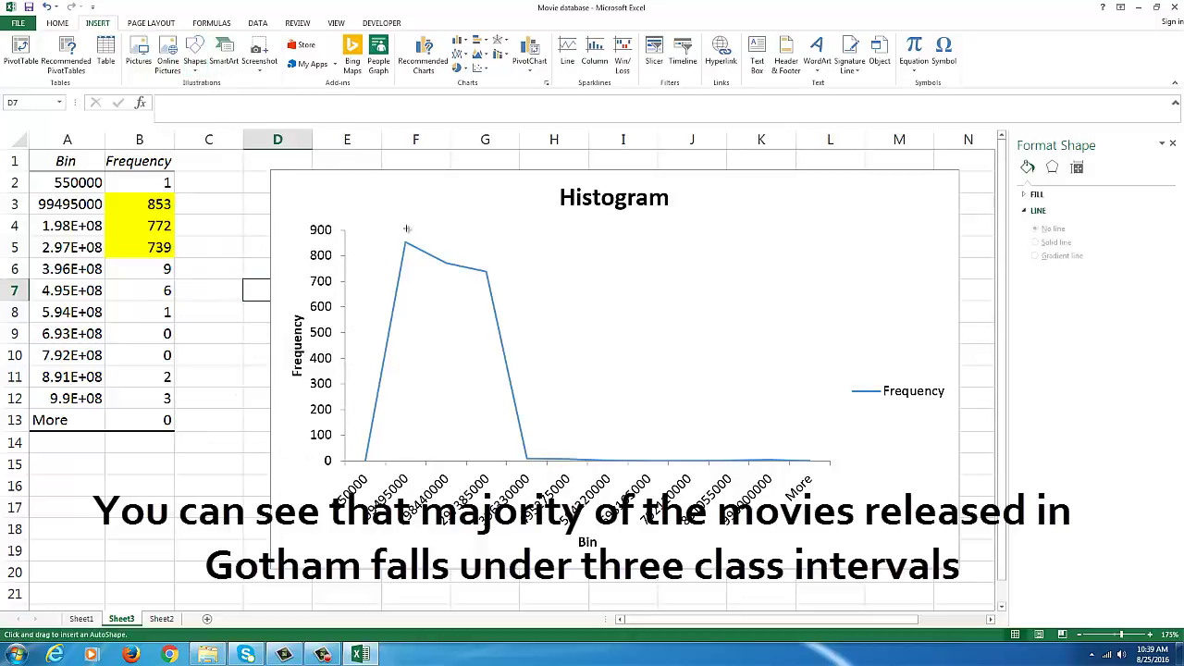
pyautogui.moveTo(400, 268)
pyautogui.mouseDown()
pyautogui.moveTo(391, 444)
pyautogui.moveTo(402, 475)
pyautogui.mouseUp()
pyautogui.moveTo(403, 414); pyautogui.dragTo(407, 413)
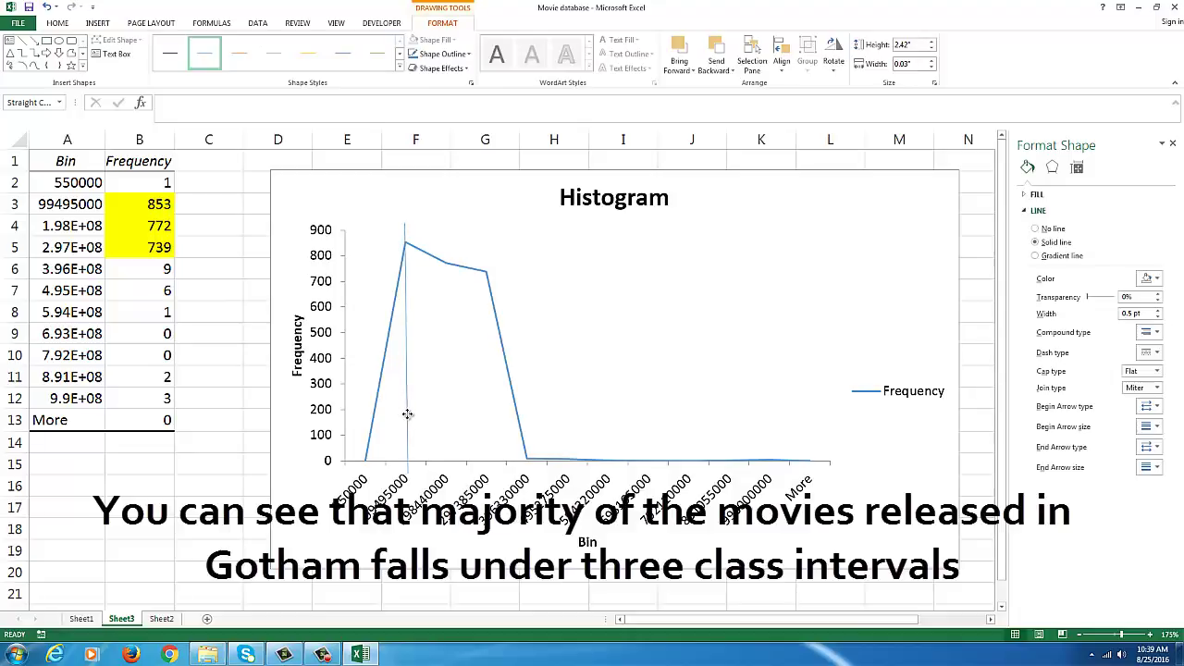
# Give the vertical line a red outline with a dashed style
pyautogui.click(442, 54)
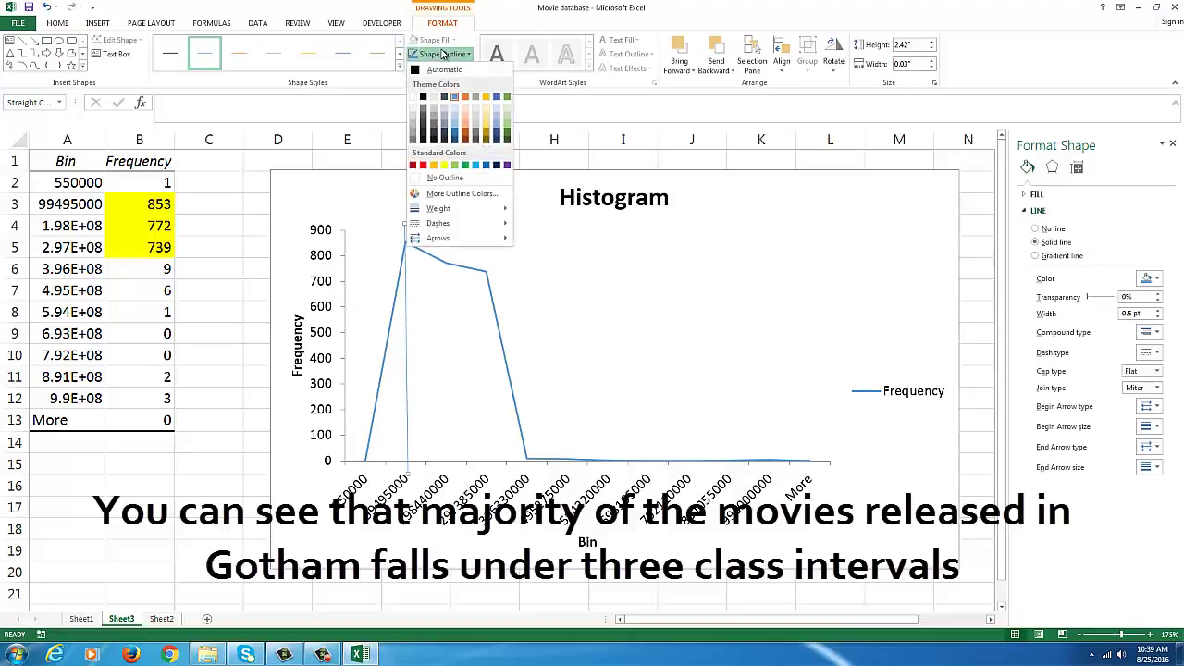
pyautogui.click(424, 165)
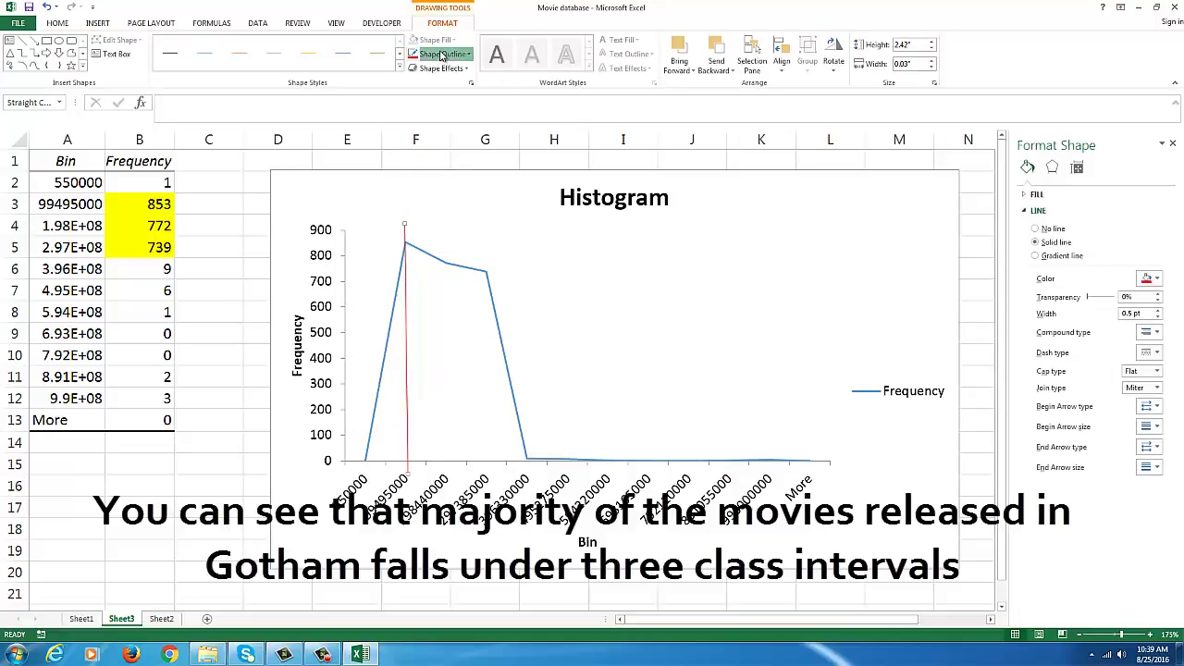
pyautogui.click(442, 53)
pyautogui.moveTo(468, 222)
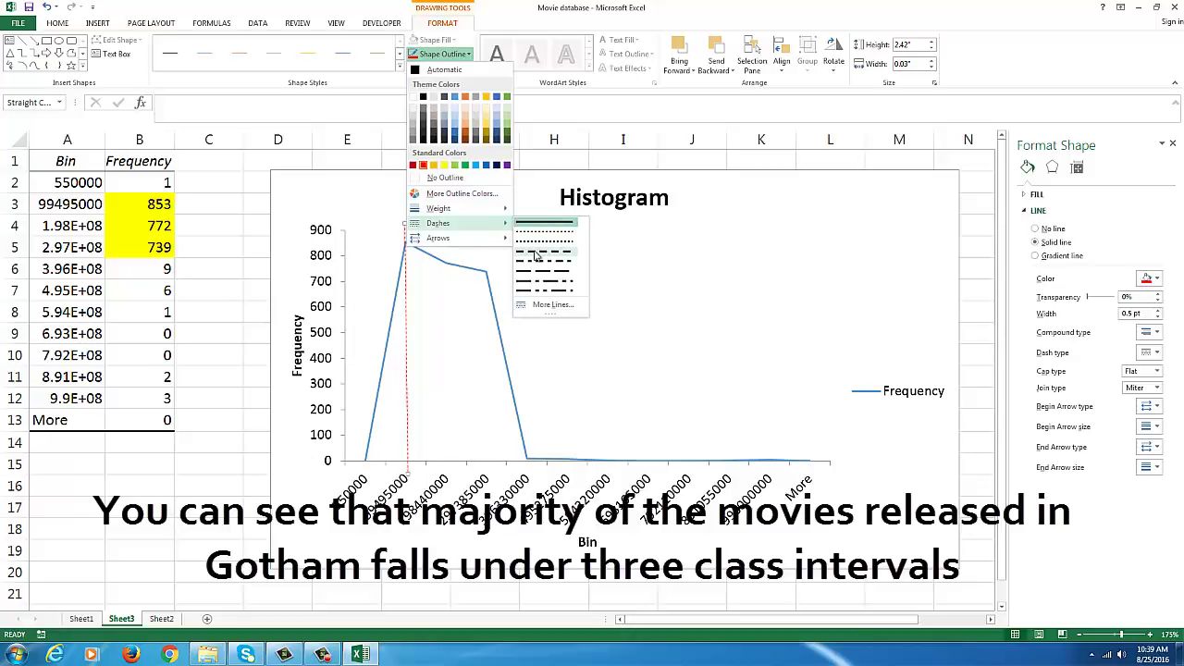
pyautogui.click(533, 254)
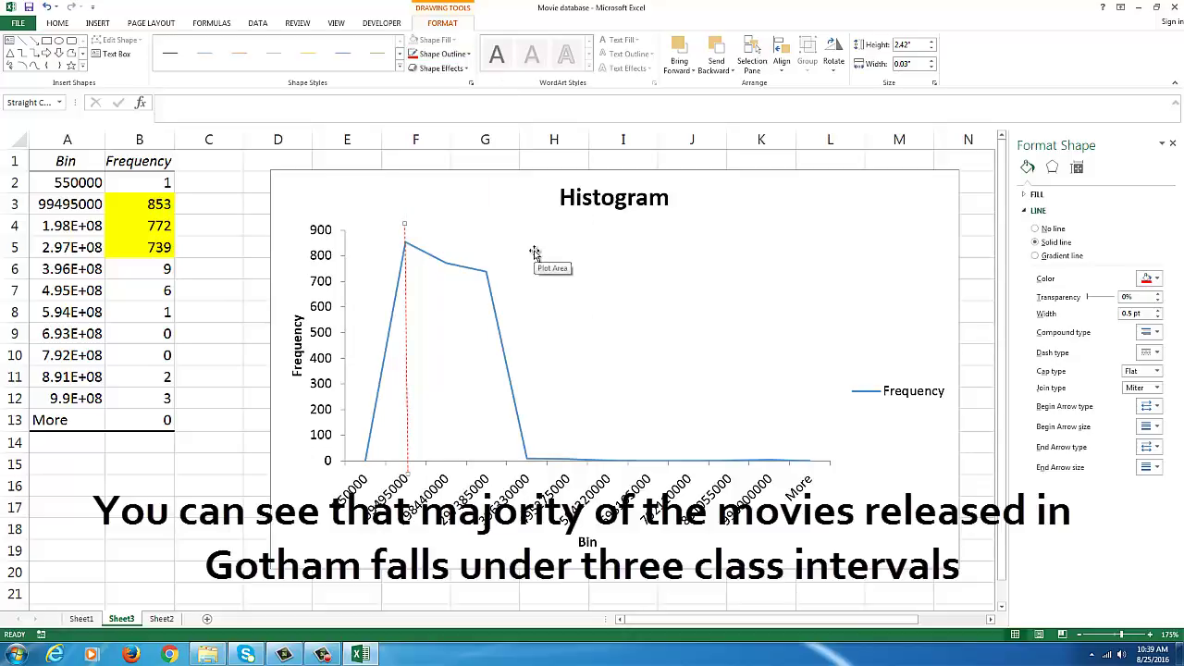
# Duplicate the red dashed line and position the copy at the 297385000 bin, level with the original
pyautogui.hotkey('ctrl', 'd')
pyautogui.press('Up')
pyautogui.press('Up')
pyautogui.press('Right')
pyautogui.press('Right')
pyautogui.press('Right')
pyautogui.press('Right')
pyautogui.press('Right')
pyautogui.press('Right')
pyautogui.press('Right')
pyautogui.press('Right')
pyautogui.press('Right')
pyautogui.press('Right')
pyautogui.press('Right')
pyautogui.press('Right')
pyautogui.press('Right')
pyautogui.press('Right')
pyautogui.press('Right')
pyautogui.press('Left')
pyautogui.press('Left')
pyautogui.press('Left')
pyautogui.press('Left')
pyautogui.press('Left')
pyautogui.press('Left')
pyautogui.press('Left')
pyautogui.press('Left')
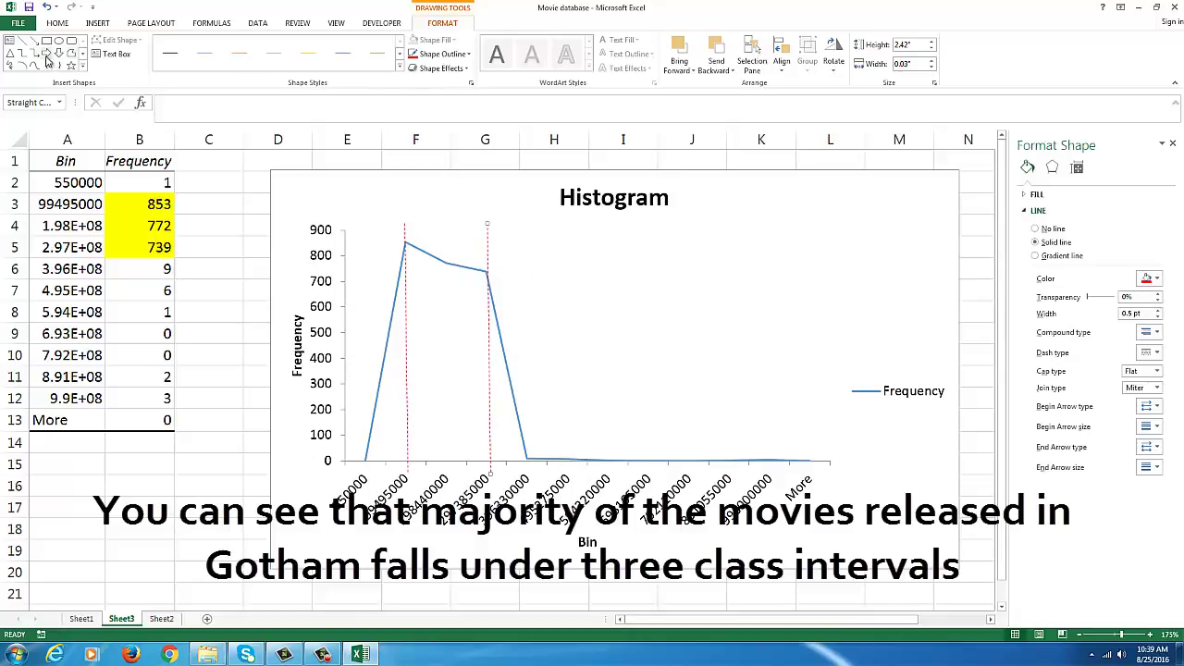
# Draw a horizontal double-headed arrow about 0.74" wide between the two dashed lines
pyautogui.click(82, 66)
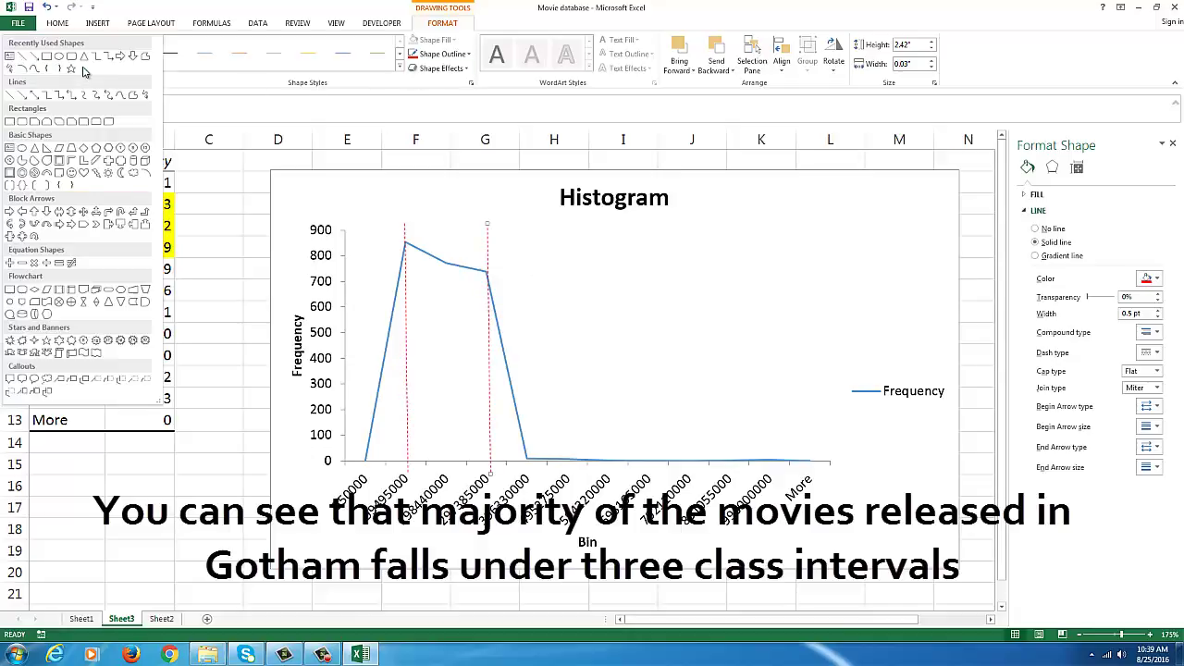
pyautogui.click(33, 96)
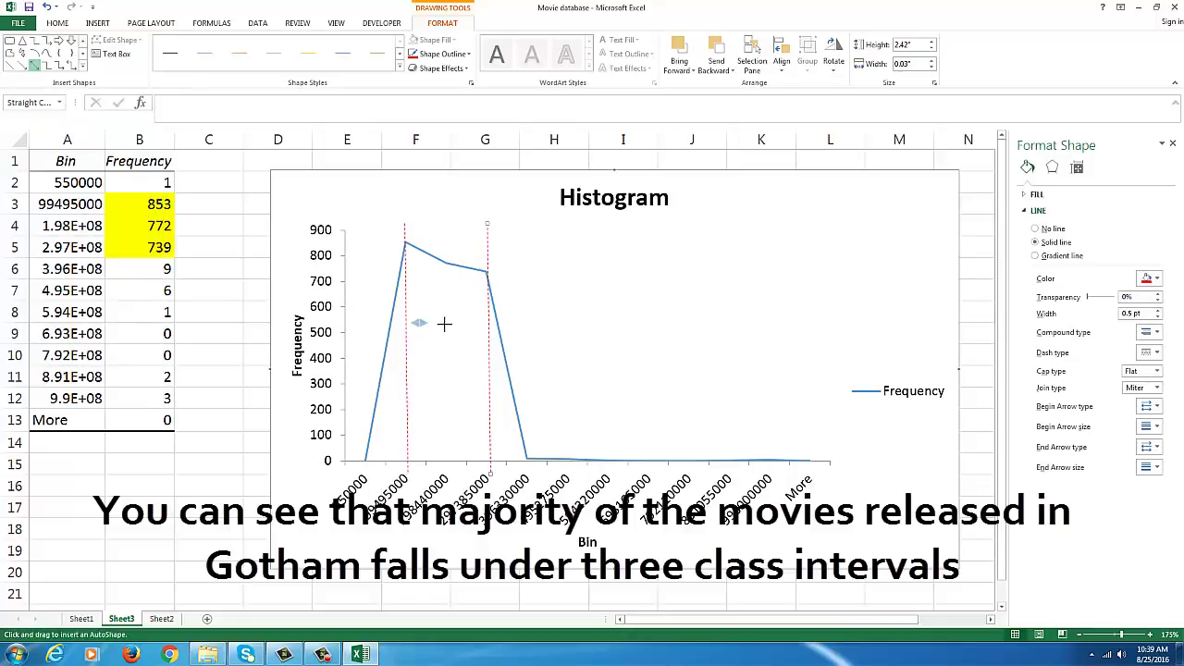
pyautogui.moveTo(444, 324); pyautogui.dragTo(484, 322)
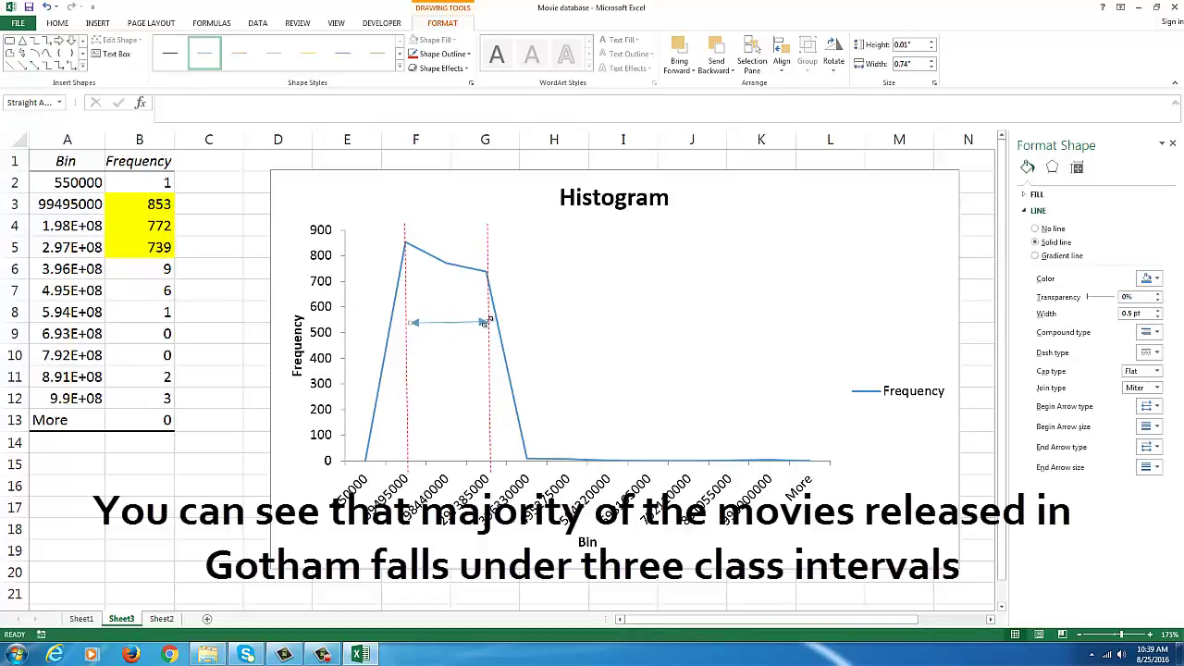
# Set the double-headed arrow's outline weight to 4.5 pt and deselect it
pyautogui.click(467, 56)
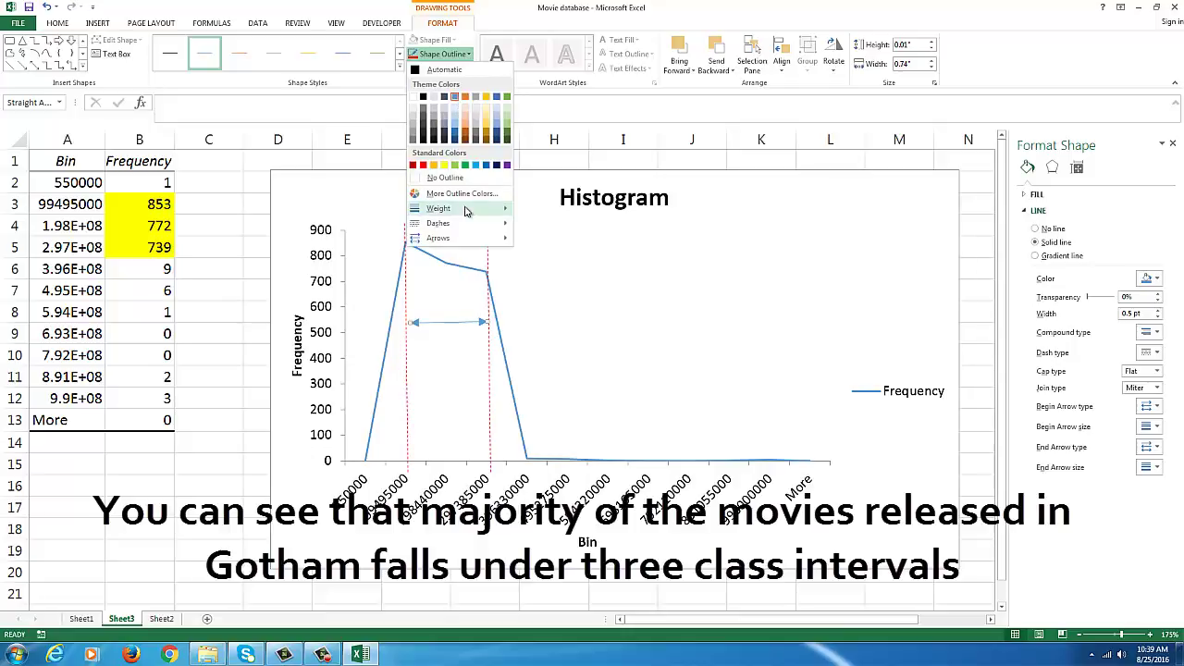
pyautogui.moveTo(463, 208)
pyautogui.click(577, 303)
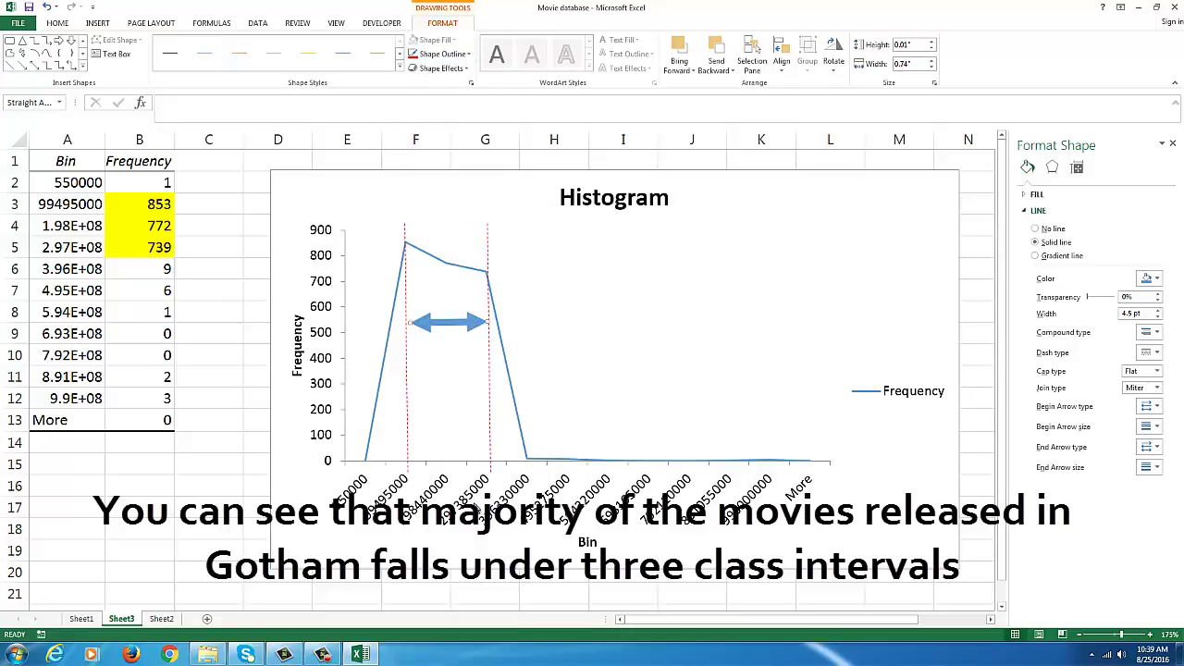
pyautogui.click(237, 521)
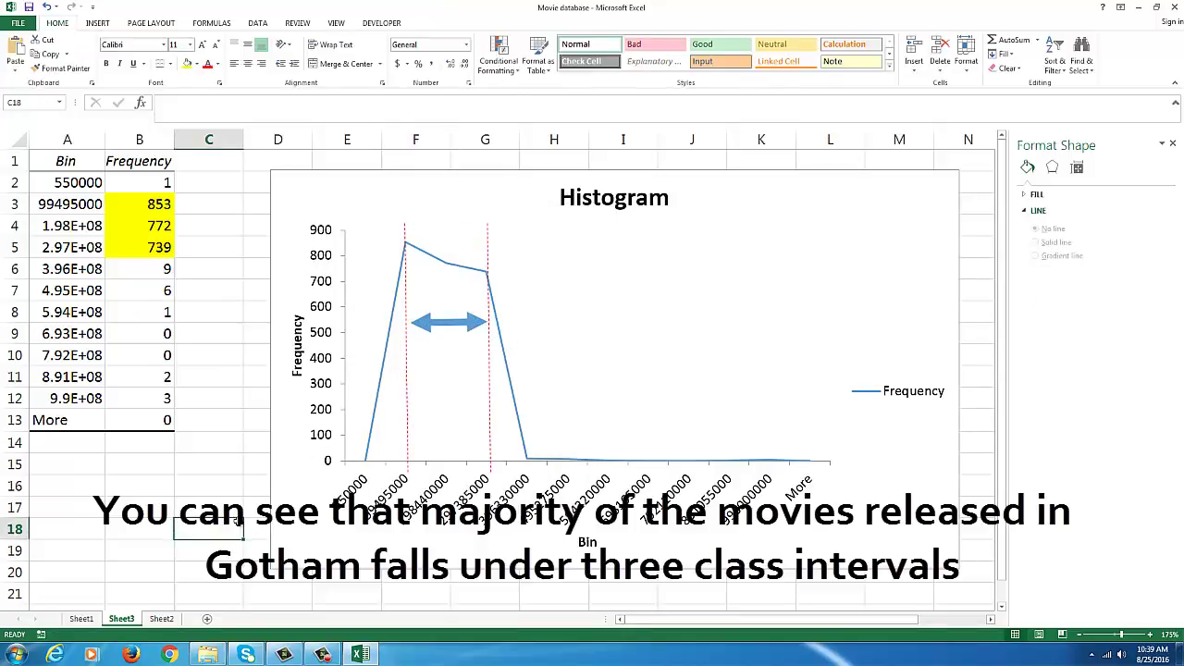
# Total the three highlighted frequencies in C3 with the formula =sum(B3:B5)
pyautogui.click(221, 203)
pyautogui.write('=s')
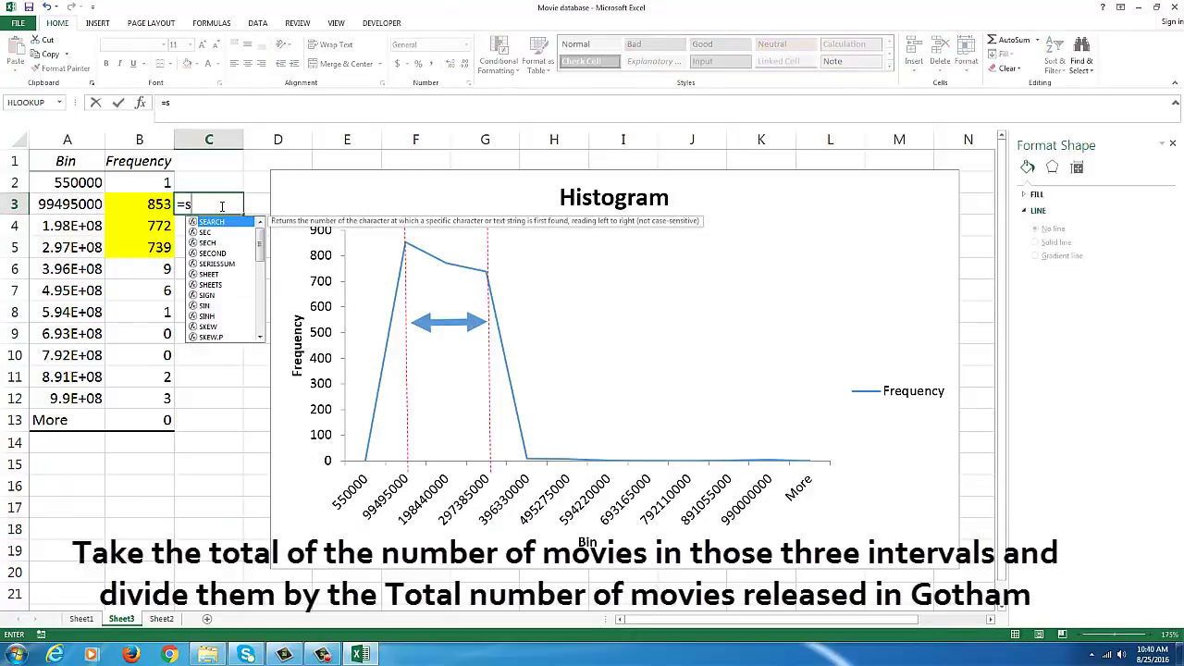
pyautogui.write('um(')
pyautogui.moveTo(139, 205); pyautogui.dragTo(168, 250)
pyautogui.write(')')
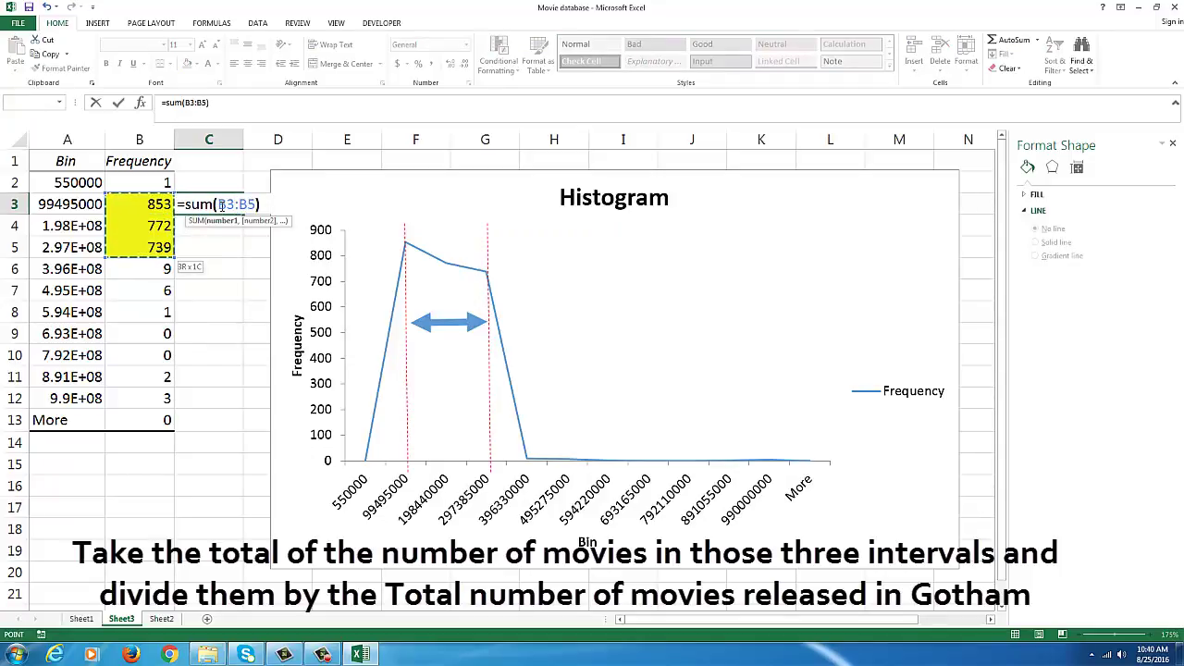
pyautogui.press('Return')
# Divide the three-interval total by the sum of all frequencies in C4 with the formula =C3/SUM(B2:B12)
pyautogui.write('=')
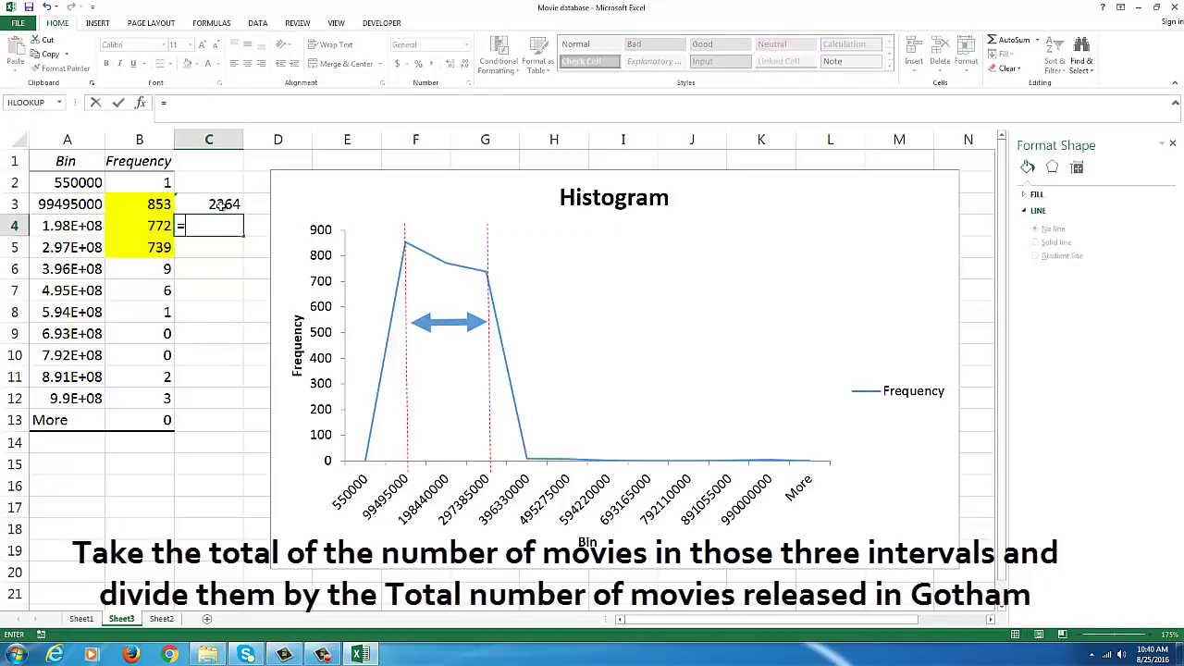
pyautogui.click(221, 206)
pyautogui.write('/')
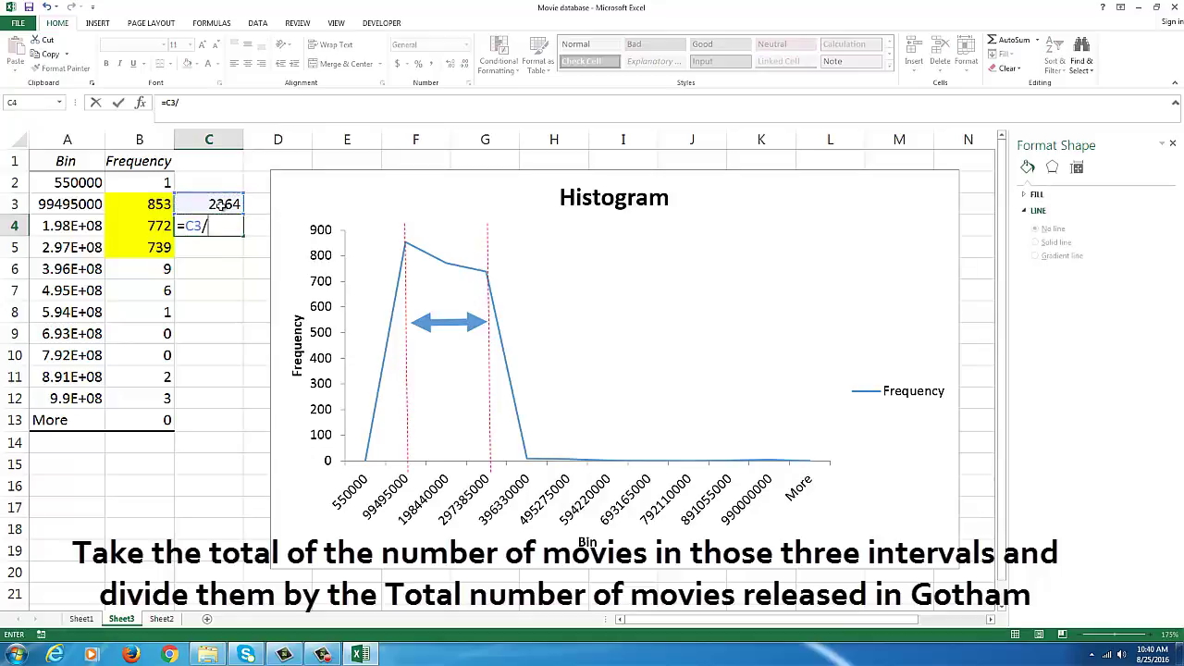
pyautogui.write('sum')
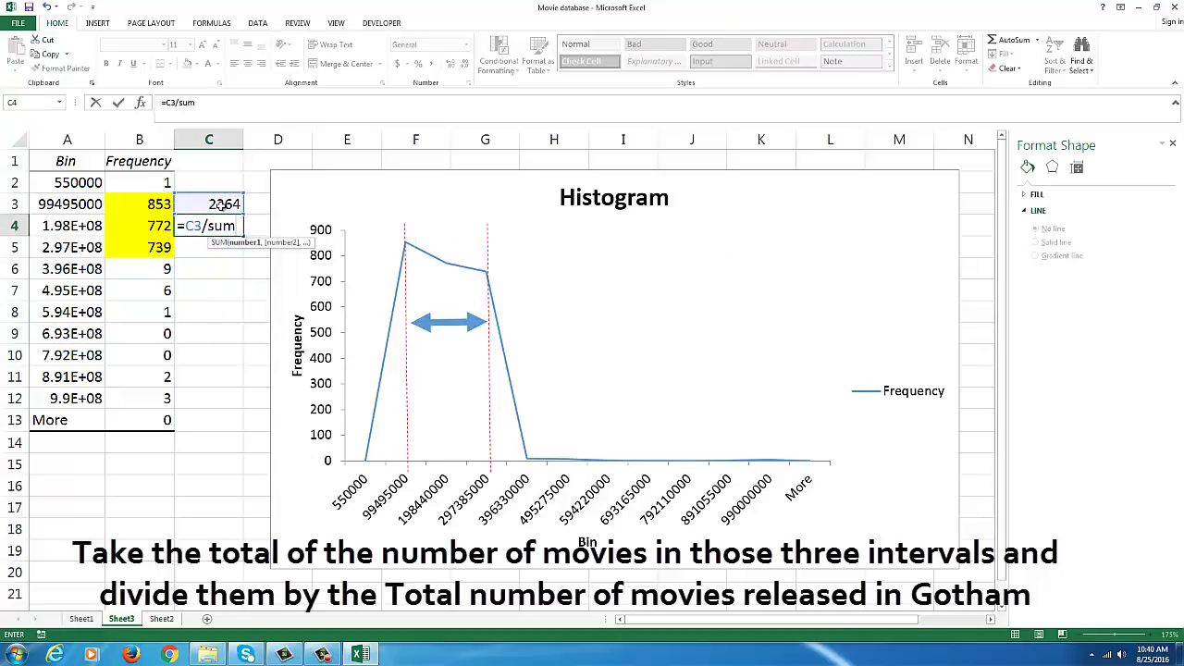
pyautogui.write('(')
pyautogui.moveTo(131, 182); pyautogui.dragTo(141, 393)
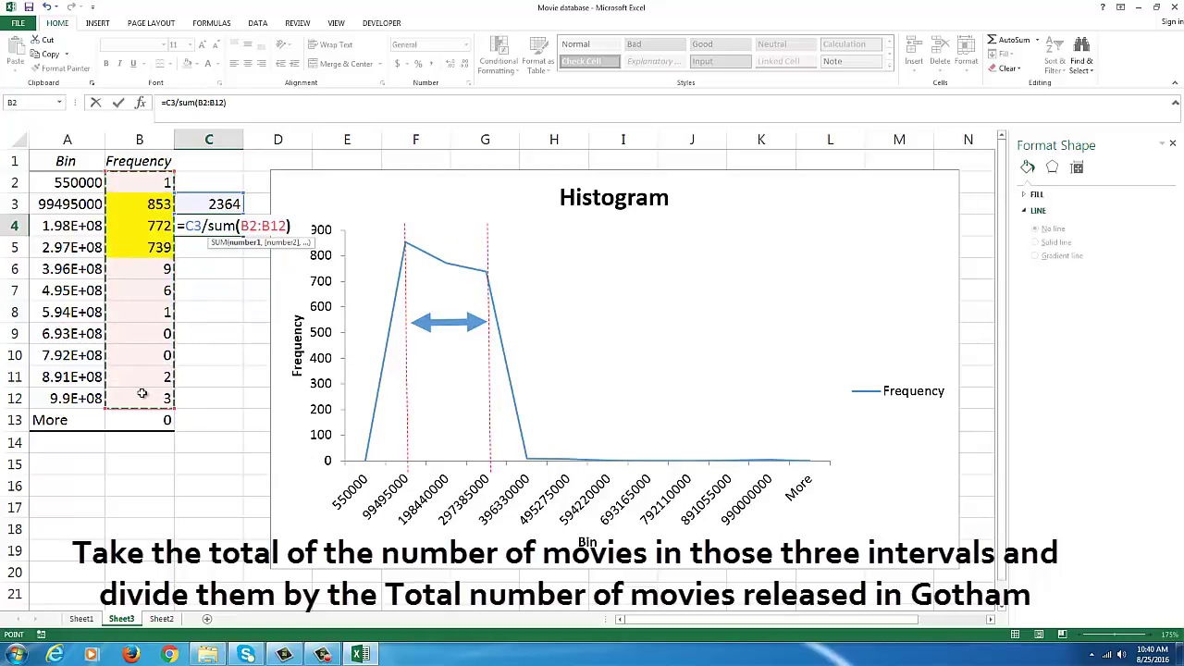
pyautogui.press('Return')
# Format the share in C4 as a percentage with two decimal places
pyautogui.press('Up')
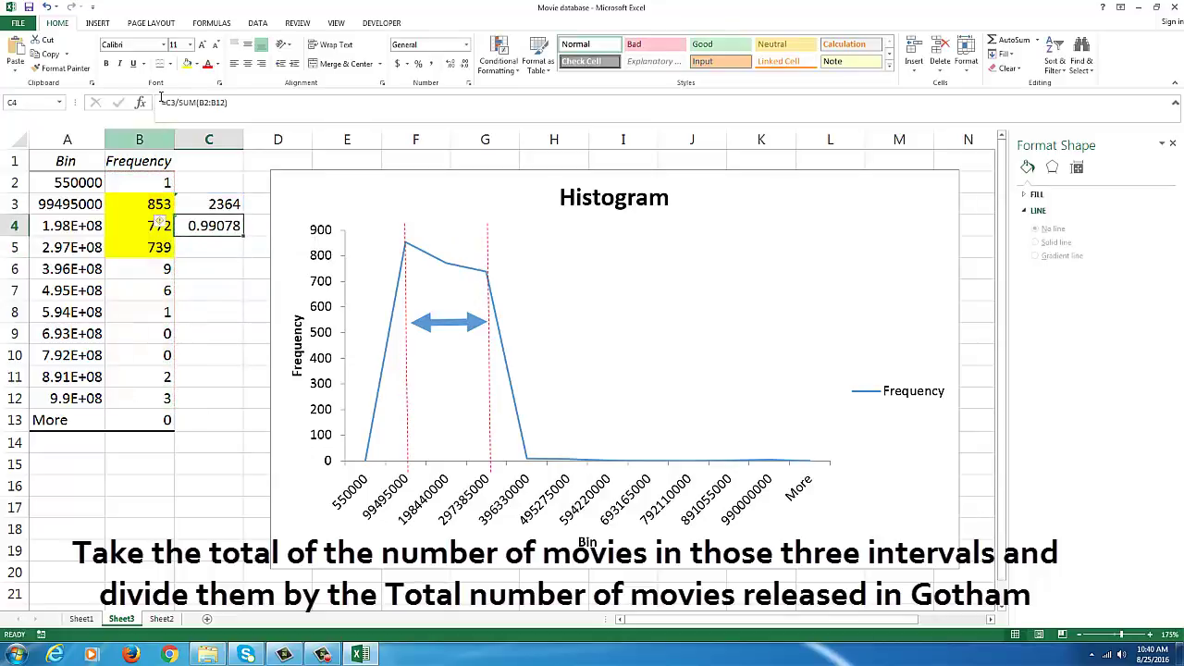
pyautogui.click(418, 63)
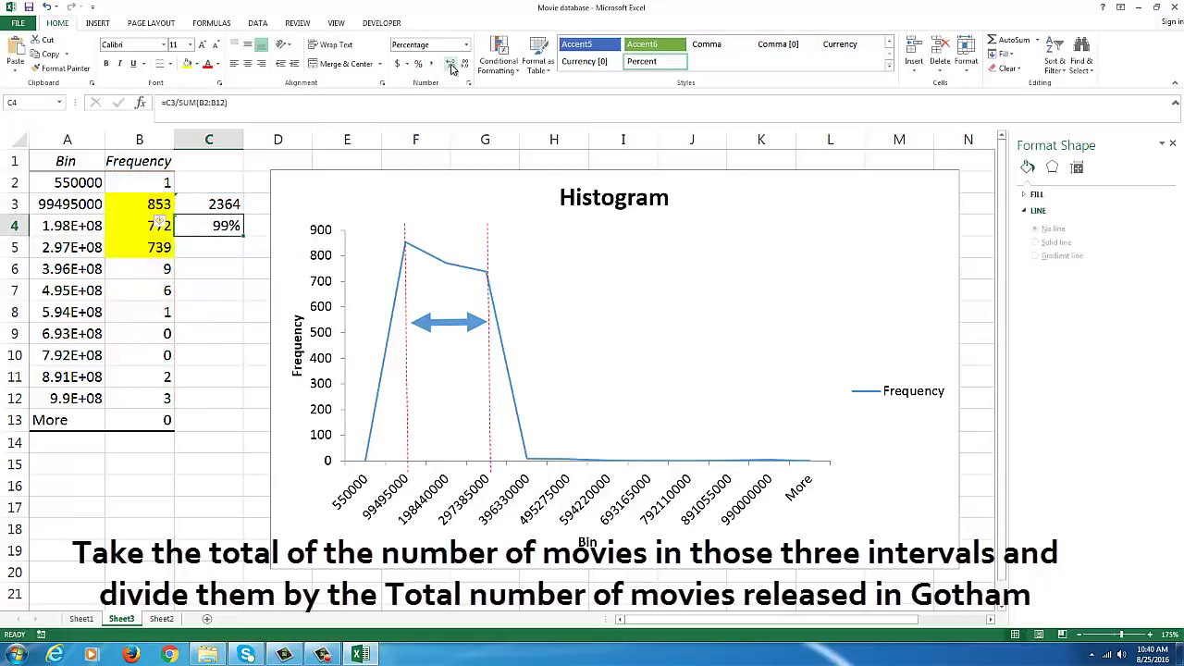
pyautogui.click(450, 64)
pyautogui.click(450, 64)
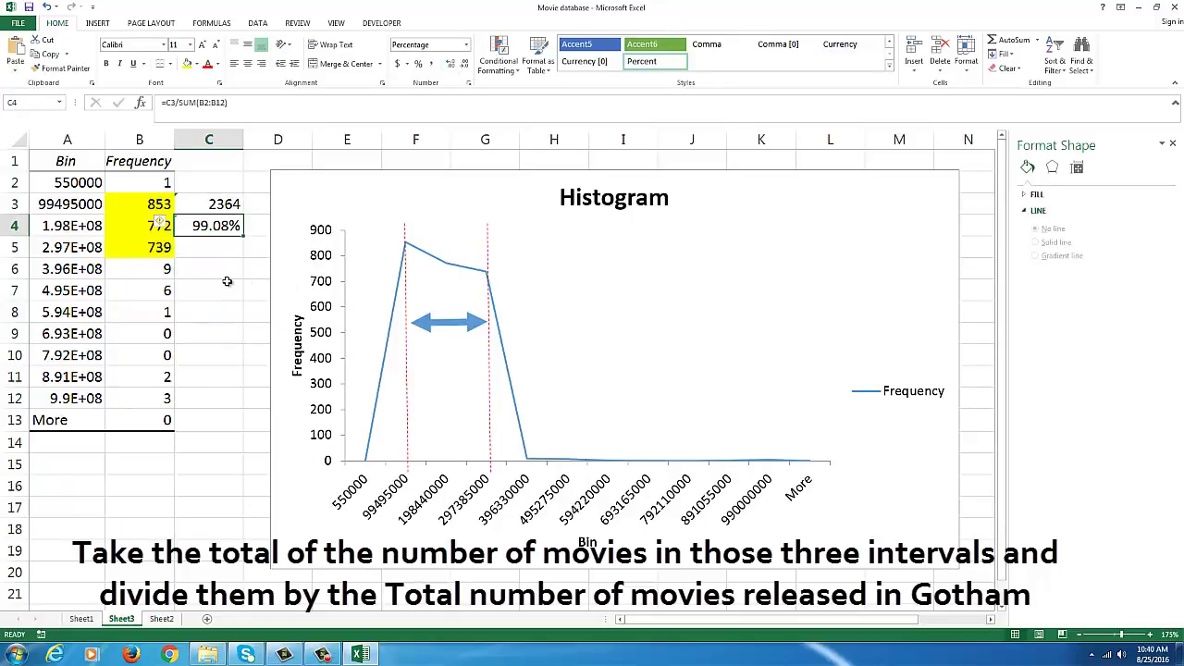